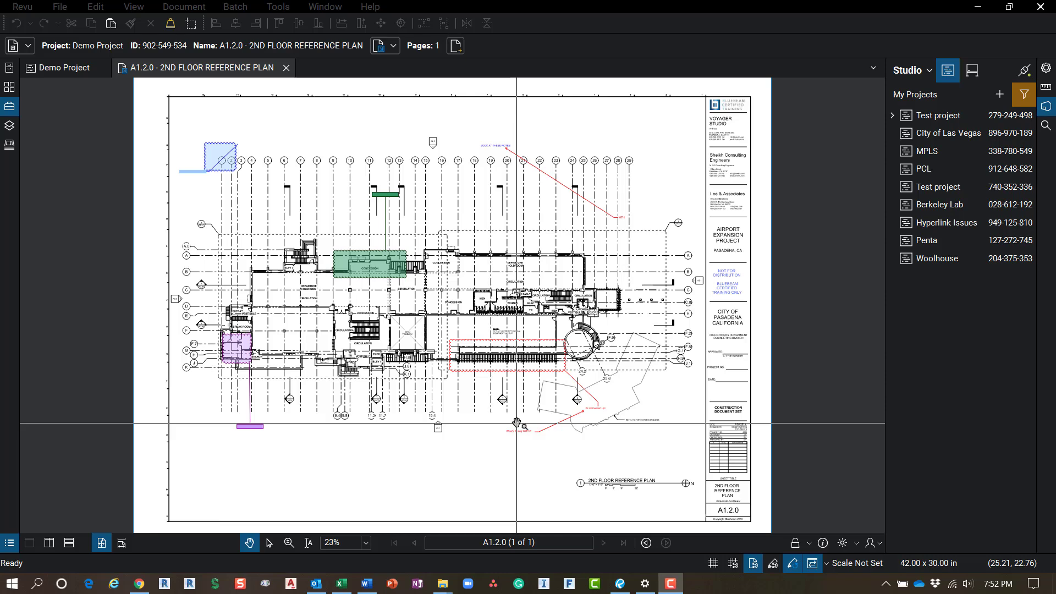
Replace the author name in General > Options preferences with the new user name
left_click(34, 20)
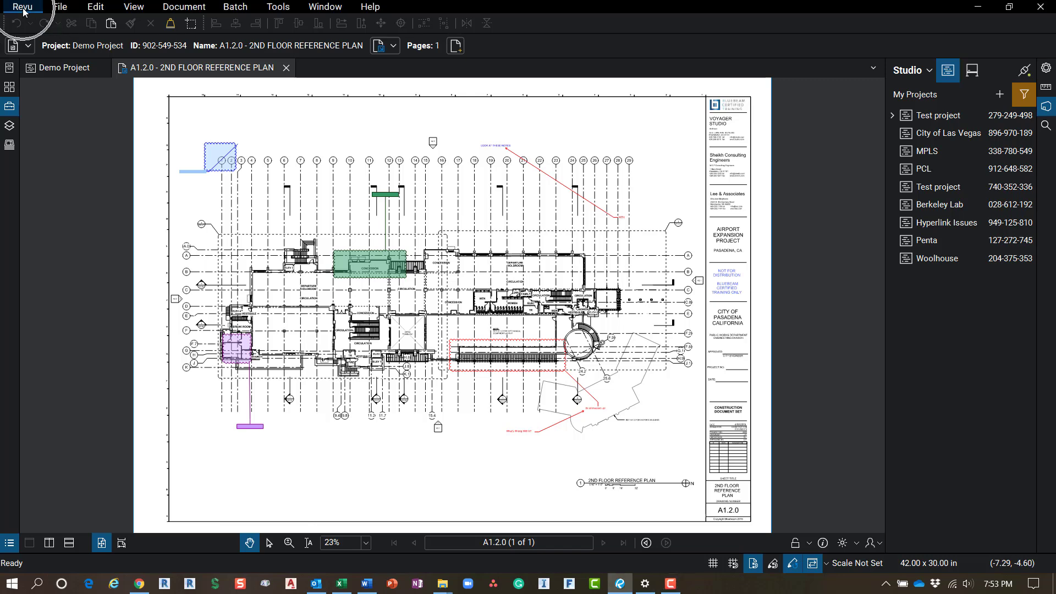
left_click(23, 11)
left_click(27, 36)
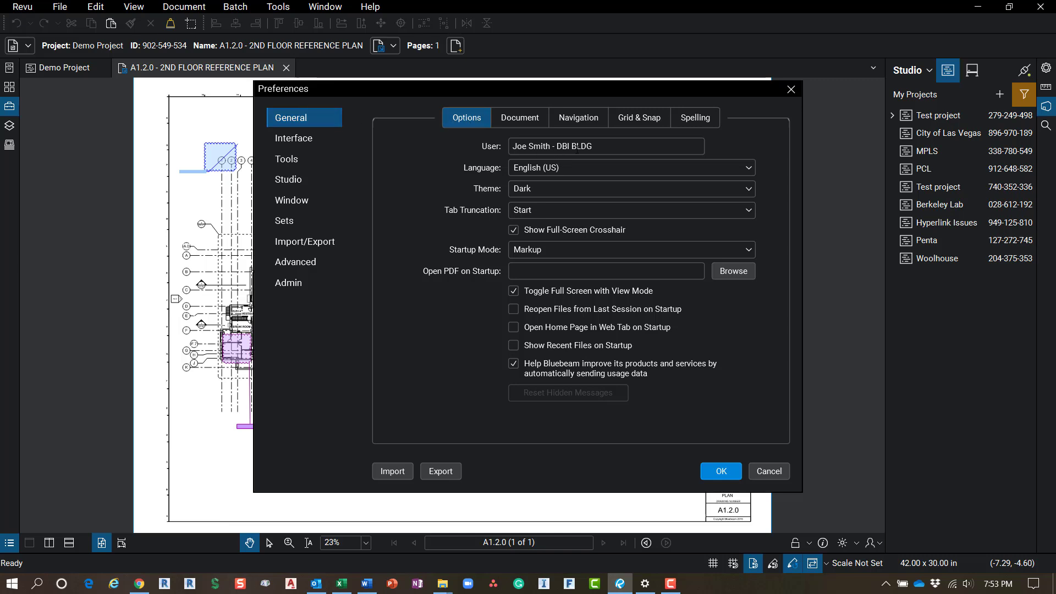
left_click_drag(611, 146, 499, 145)
type("Troy")
type(" DeG")
type("root")
left_click_drag(564, 146, 488, 145)
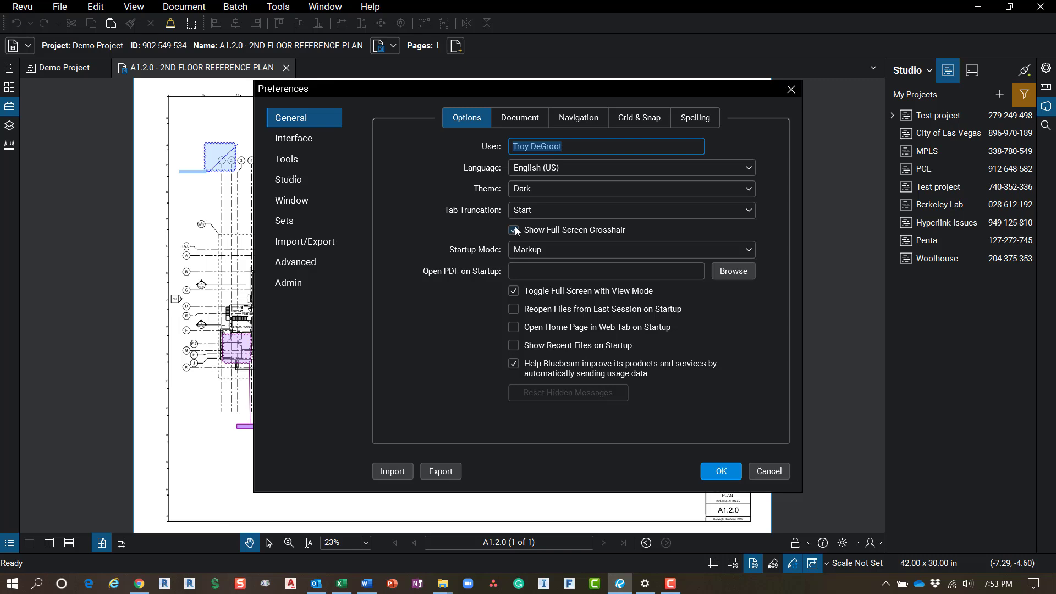
Apply Preferences, test the Shift+V select and V pan shortcuts, then reopen Preferences
left_click(721, 472)
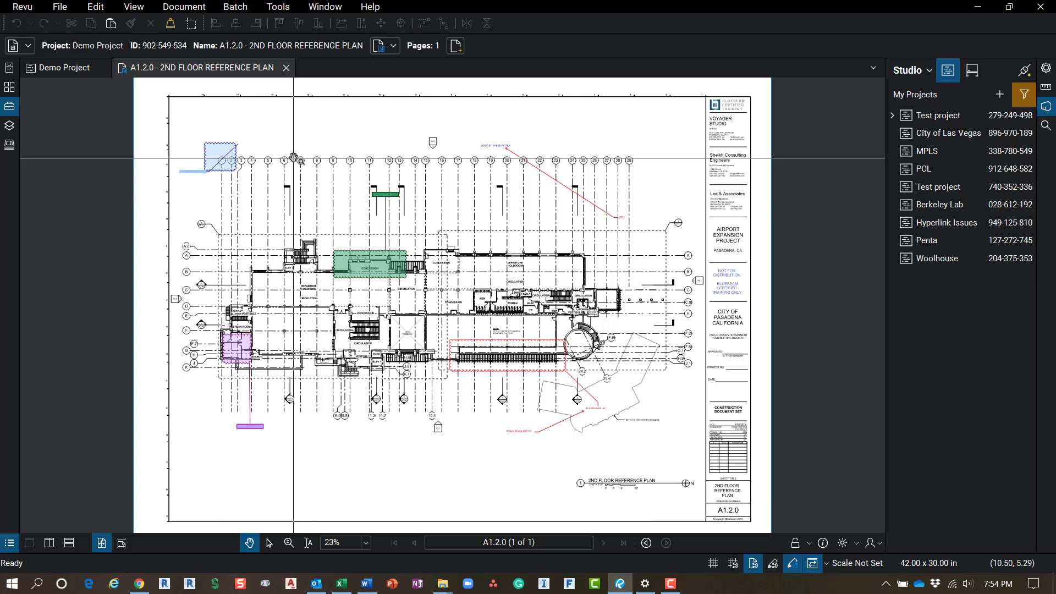
key("shift+v")
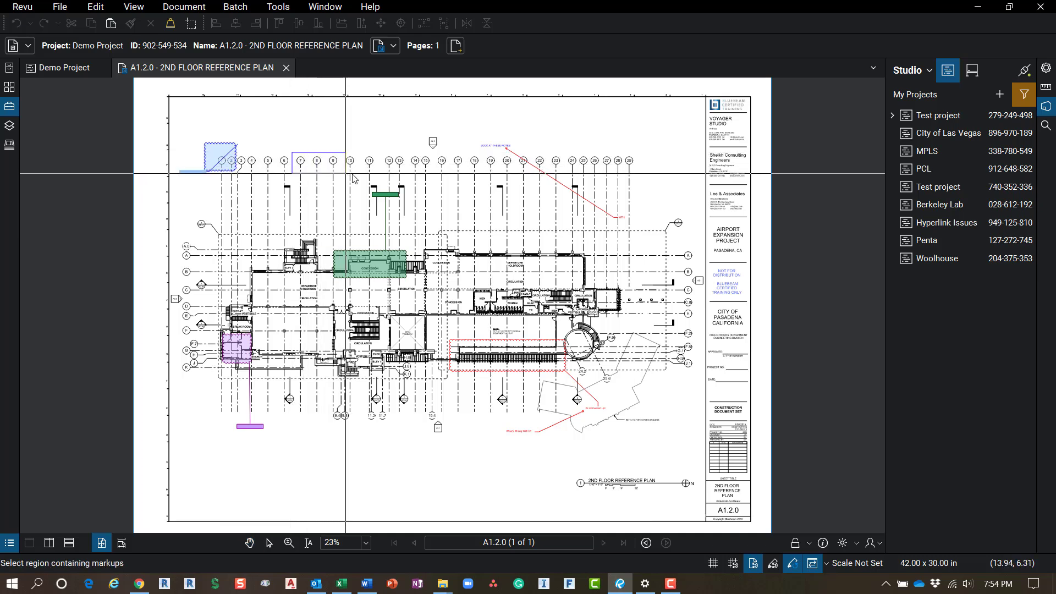
key("v")
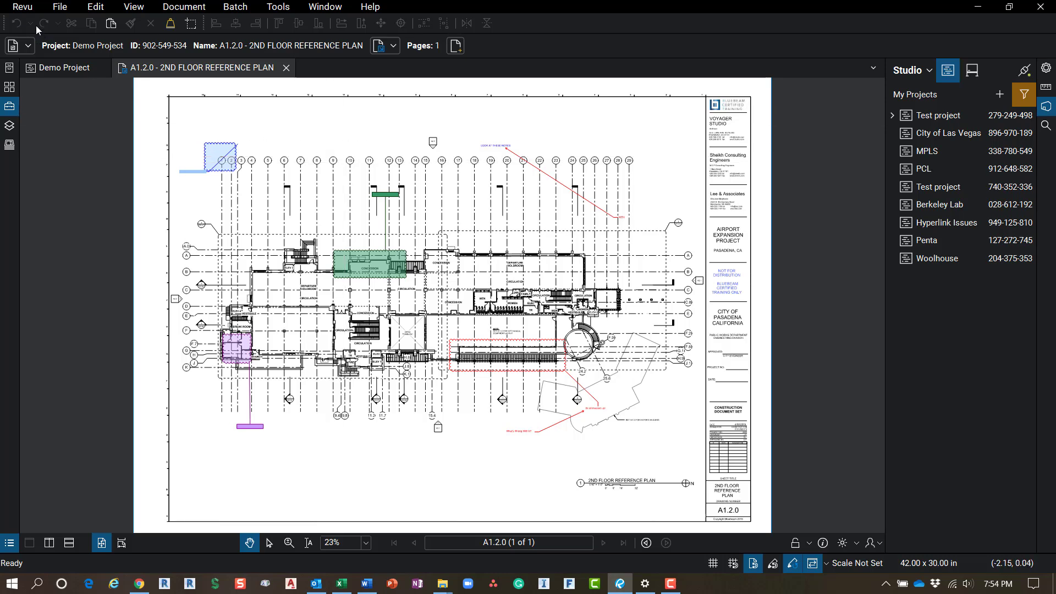
left_click(22, 7)
left_click(37, 33)
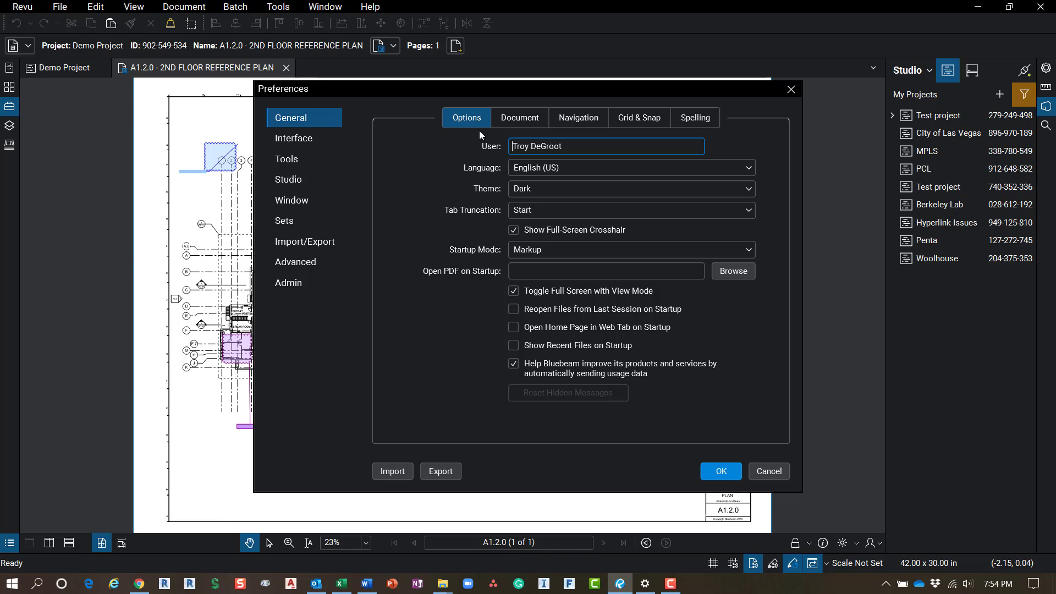
Review the Grid & Snap settings, then show the Spelling and auto-complete settings
left_click(641, 120)
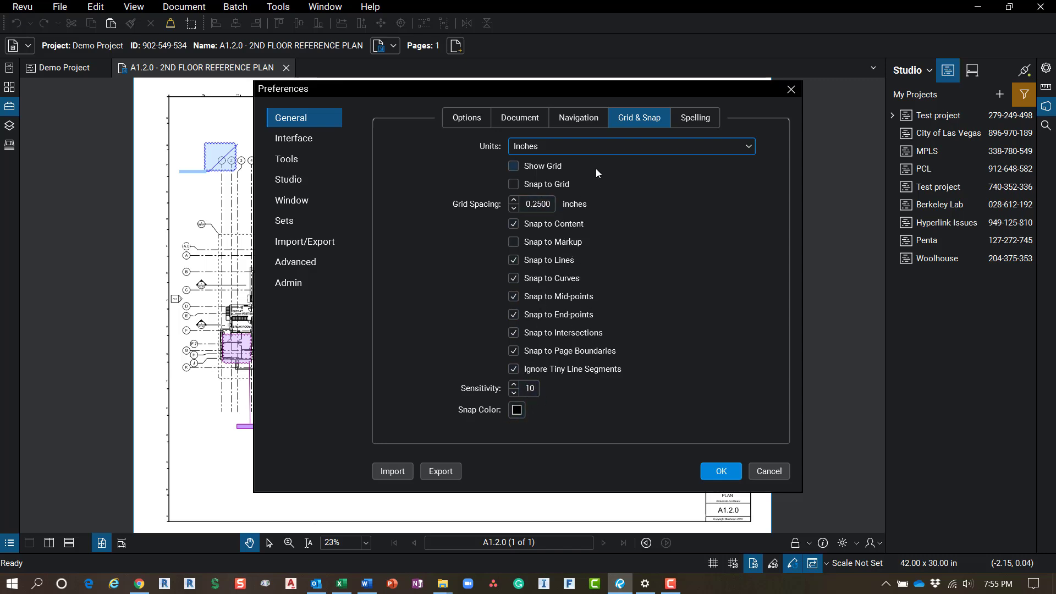
left_click(697, 116)
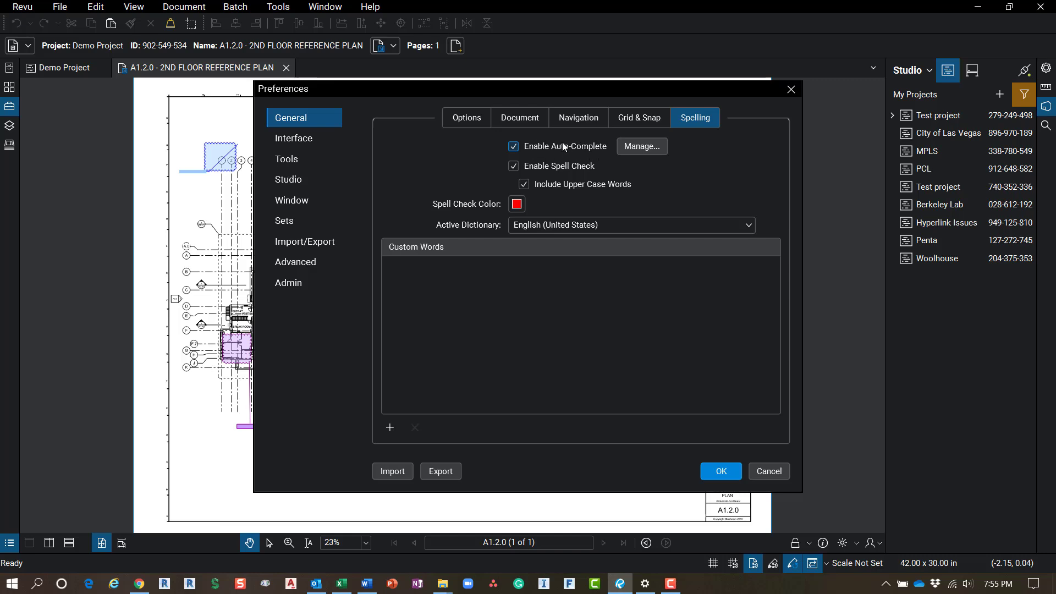
Delete the extra long entry from the Author auto-complete list
left_click(642, 149)
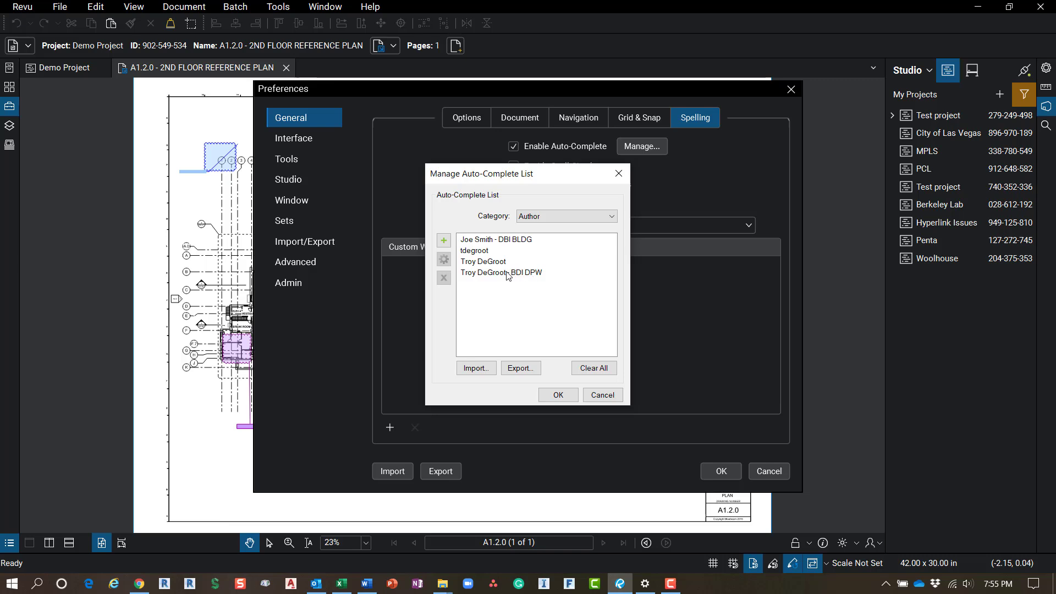
left_click(552, 219)
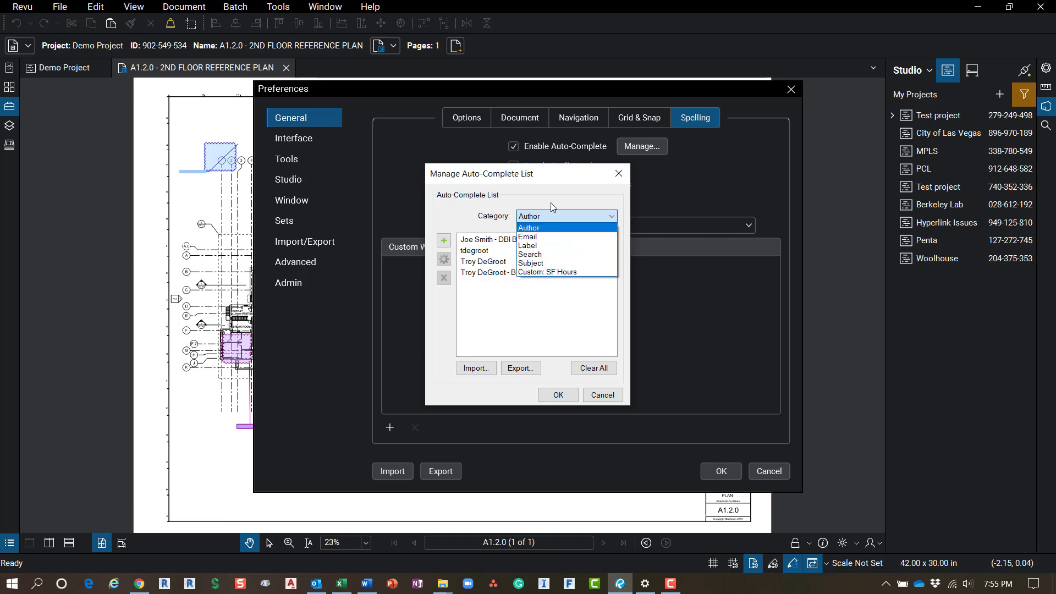
left_click(552, 206)
left_click(507, 273)
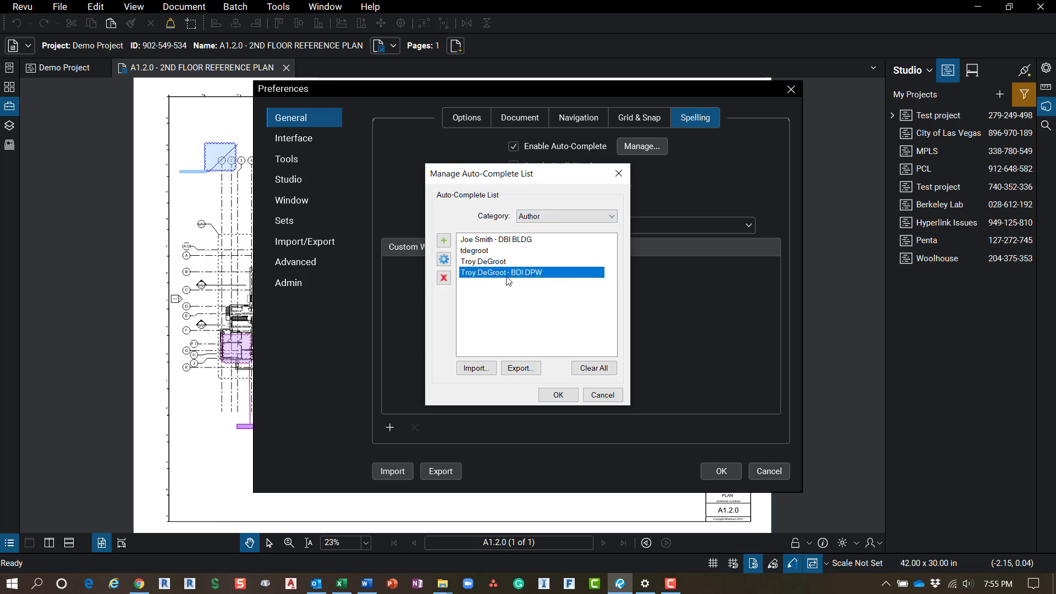
left_click(445, 278)
left_click(515, 241)
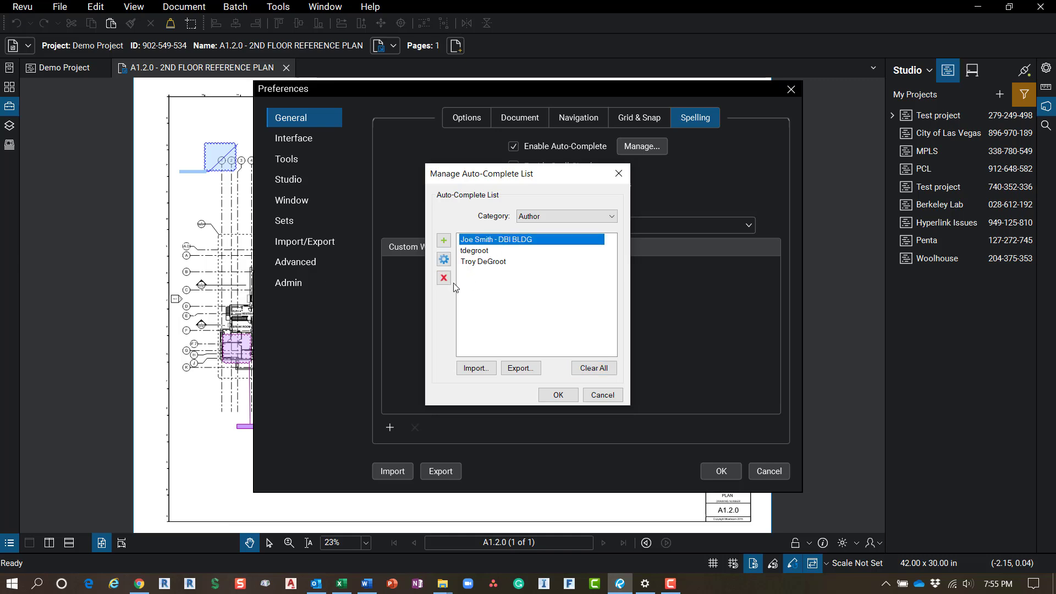
Review the Label auto-complete entries and close the list manager
left_click(609, 216)
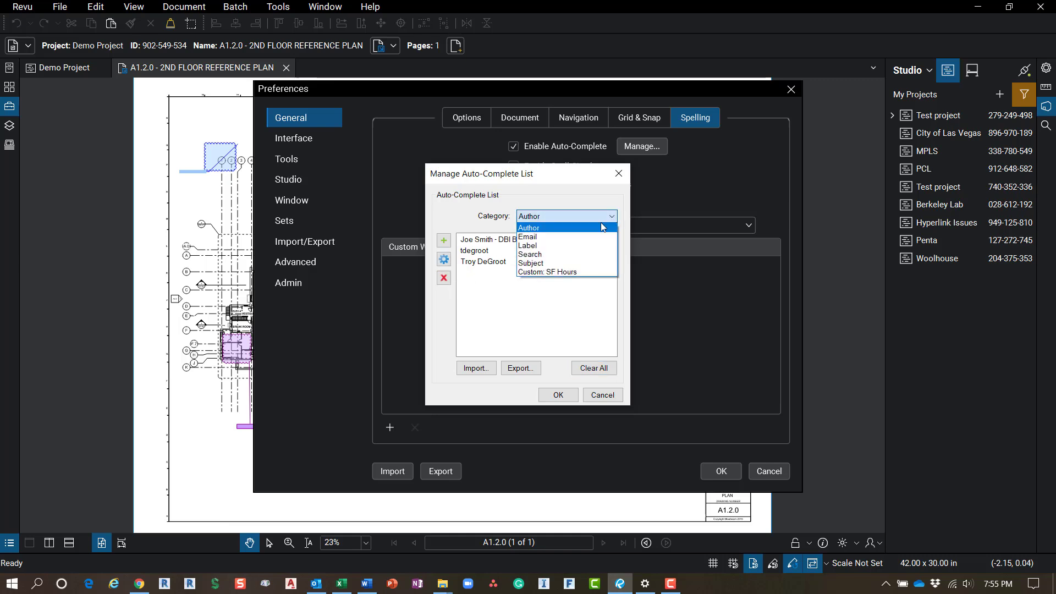
left_click(569, 247)
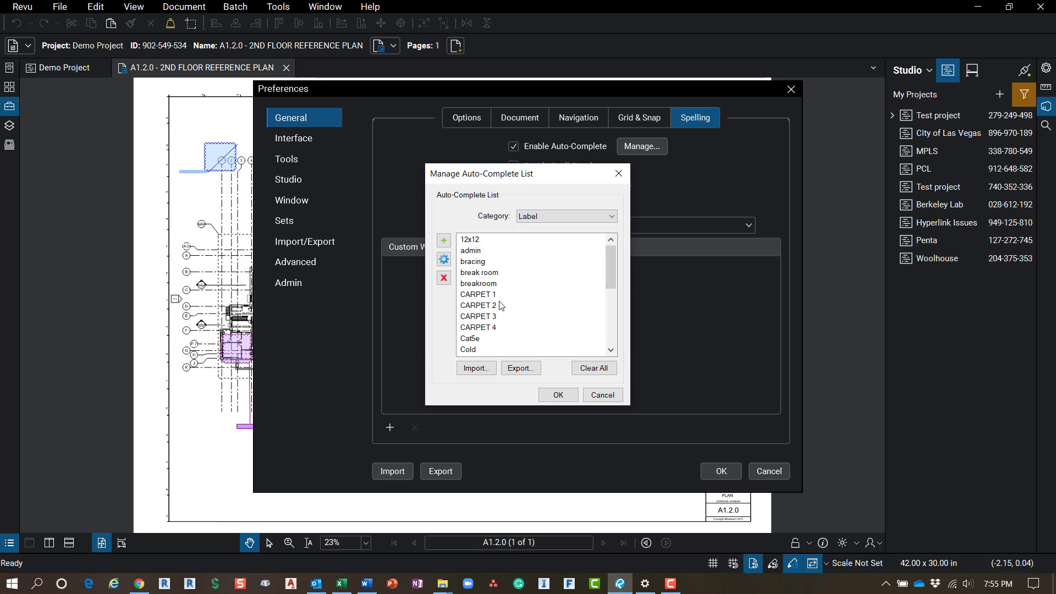
scroll(499, 307, "down", 2)
scroll(533, 311, "down", 1)
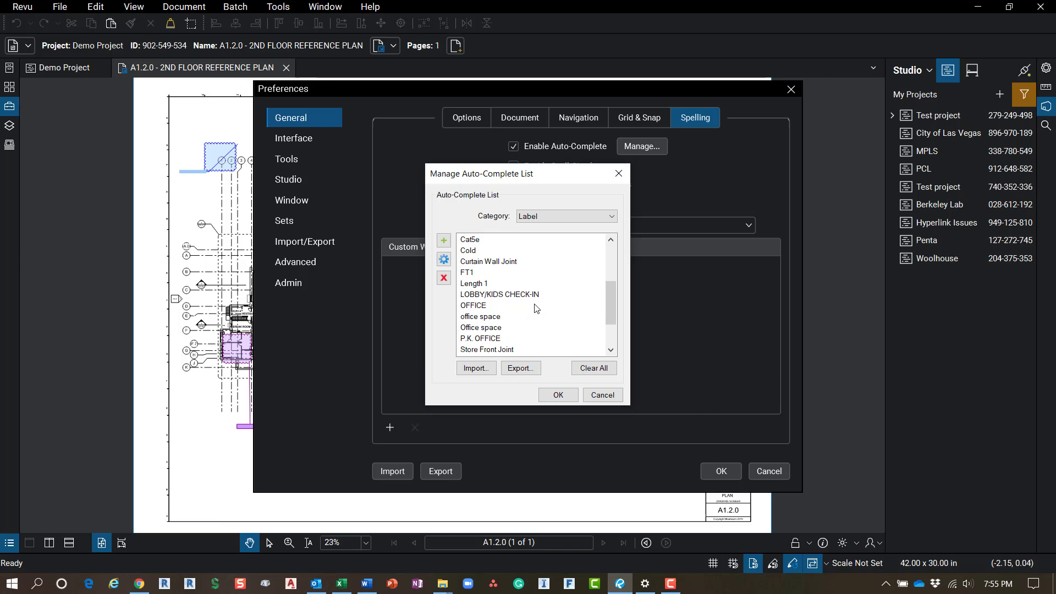
left_click(558, 397)
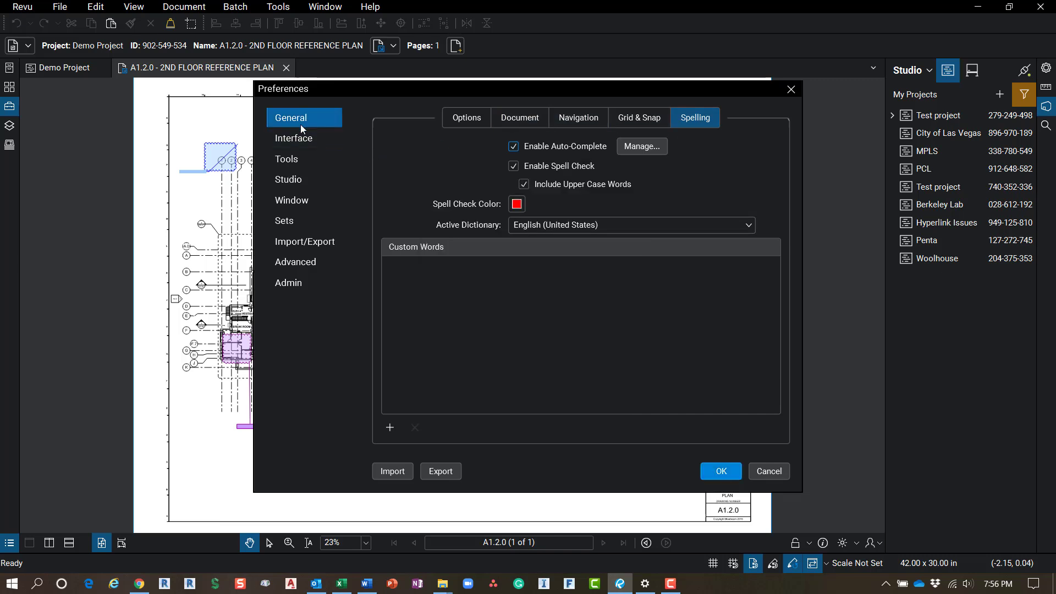
Turn on autosizing for text boxes and callouts in Tools preferences and apply
left_click(288, 161)
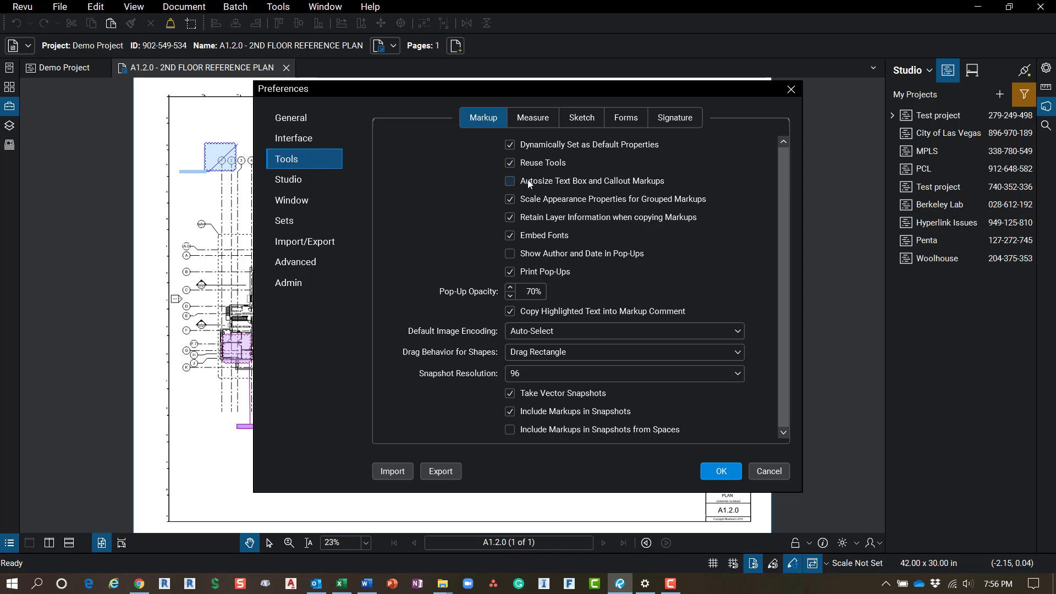
left_click(510, 181)
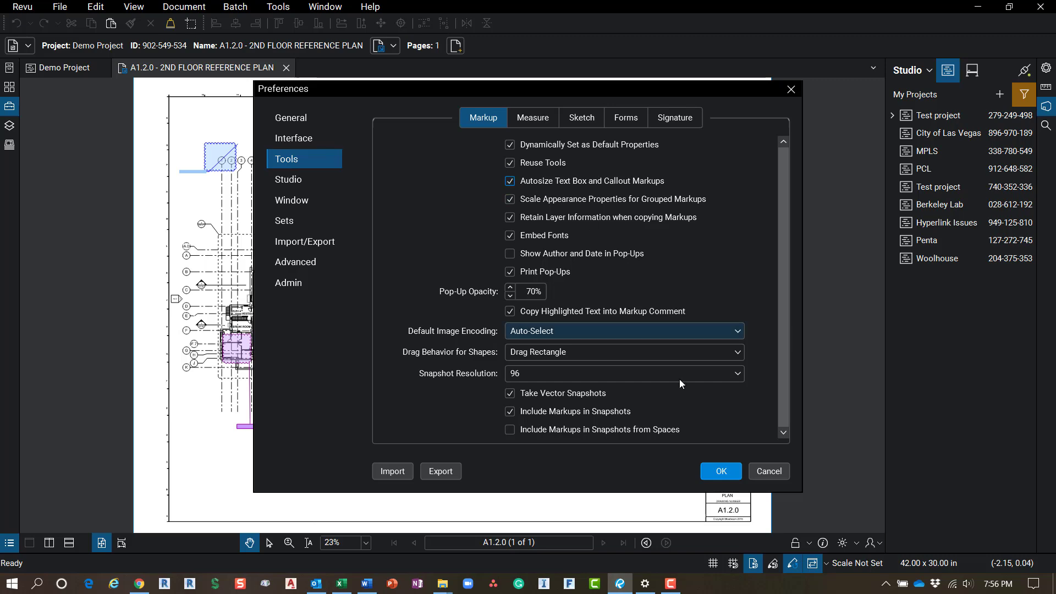
left_click(722, 472)
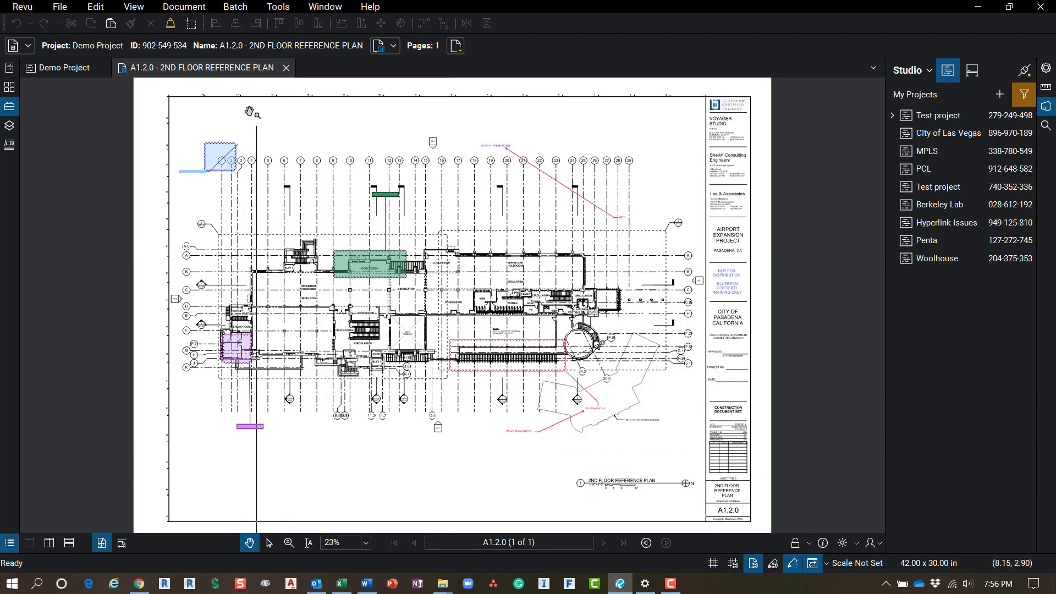
scroll(308, 163, "up", 5)
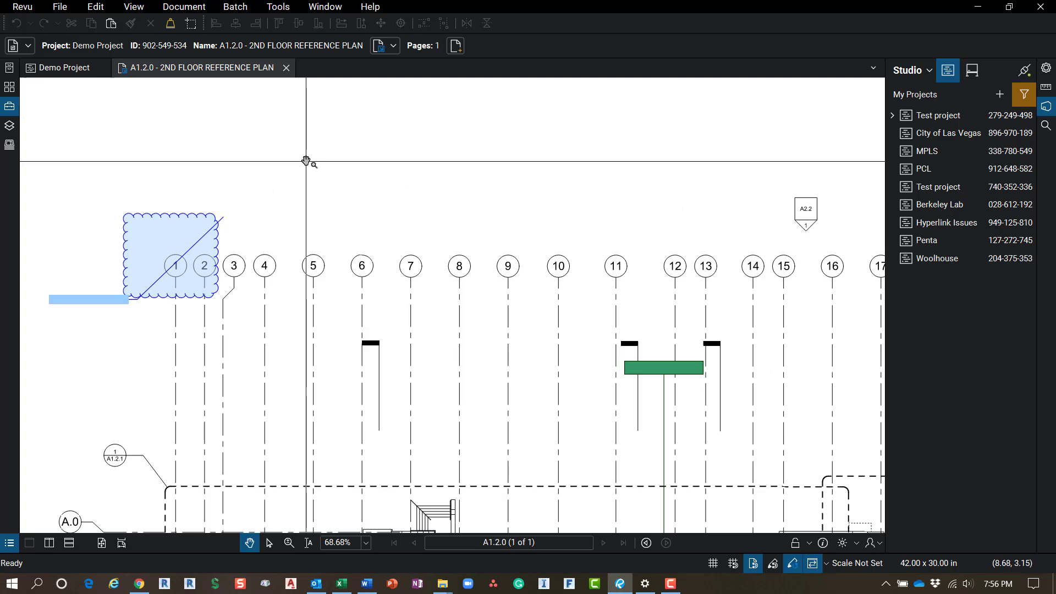
Draw a text box reading 'This is a text box' above gridlines 5 to 8
key("t")
left_click_drag(294, 144, 487, 232)
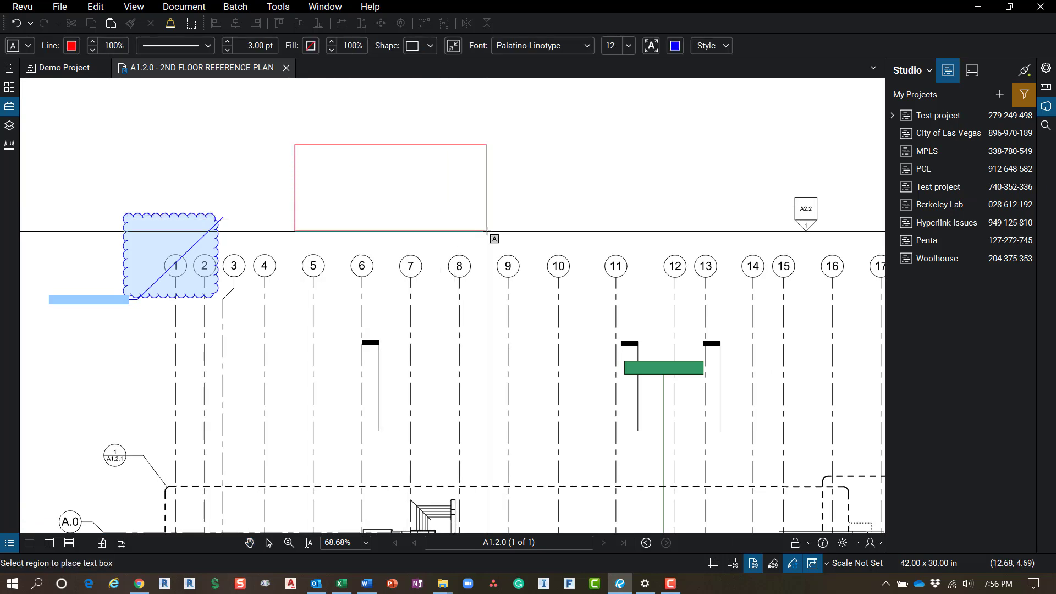
left_click_drag(487, 231, 486, 232)
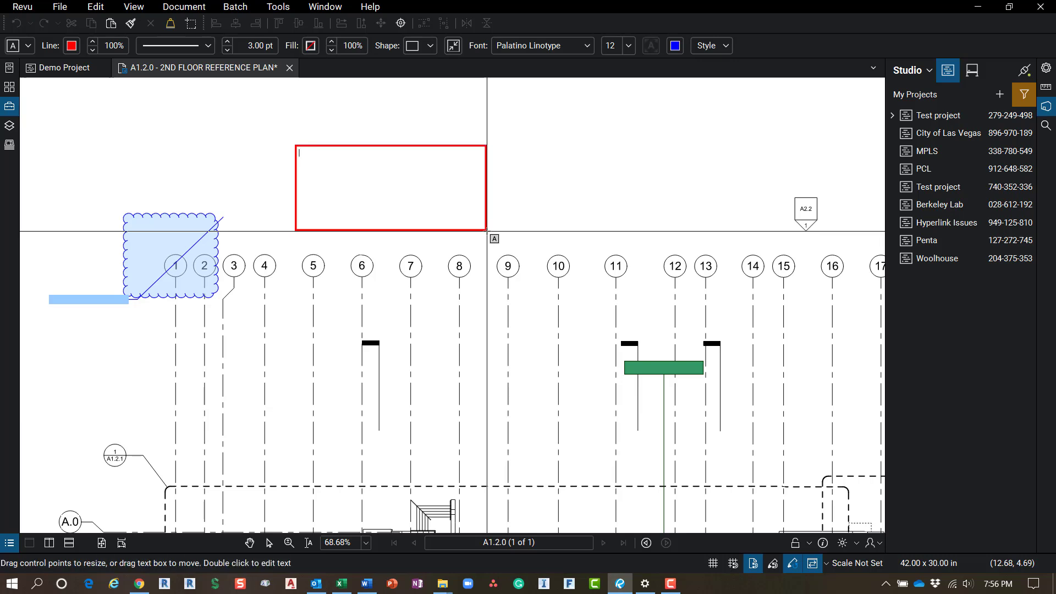
type("This is a ")
type("text")
type("box")
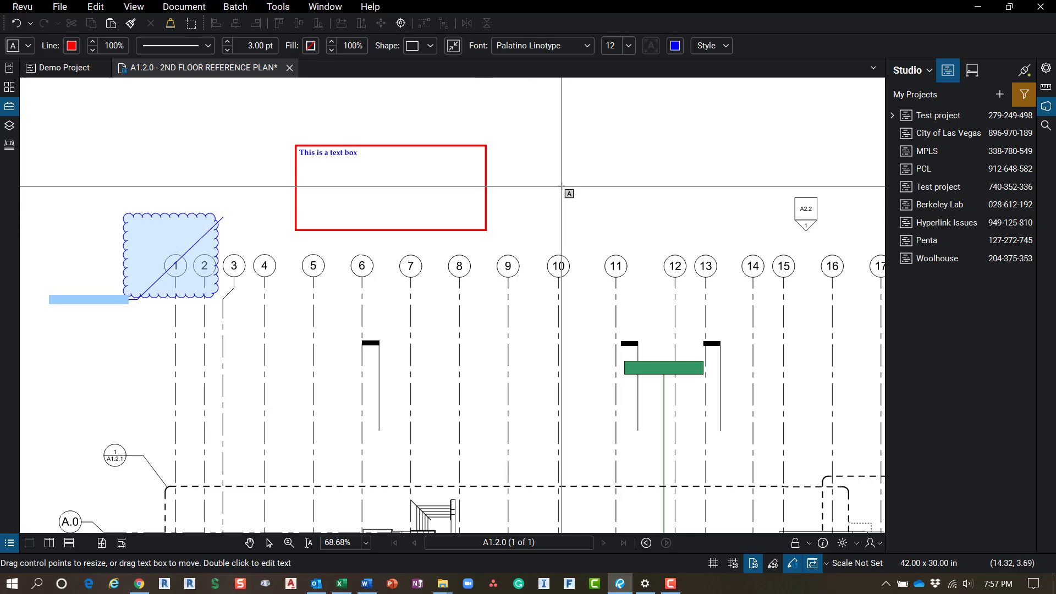
left_click(560, 194)
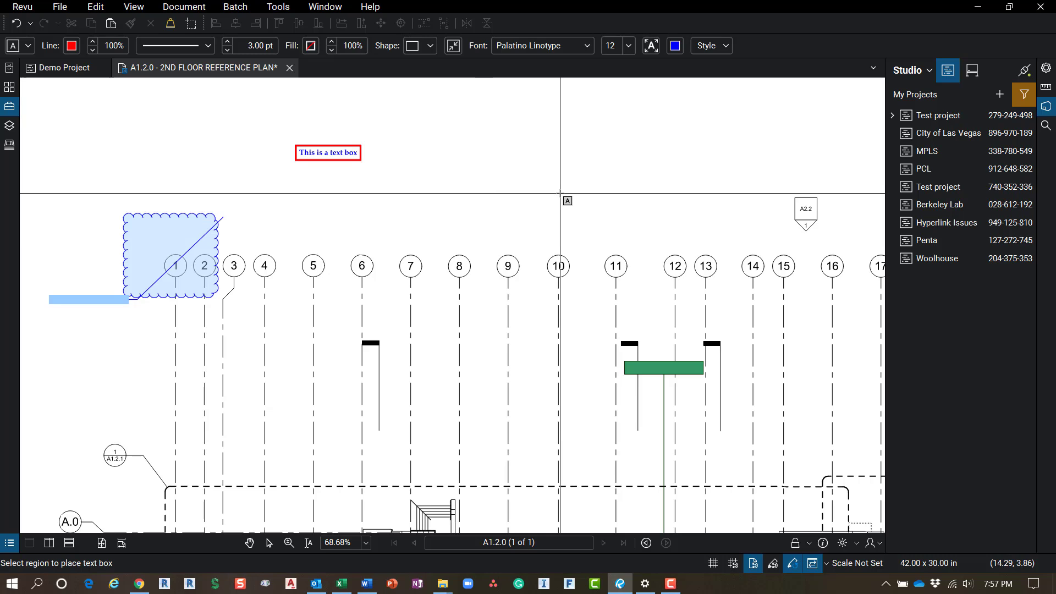
left_click(24, 10)
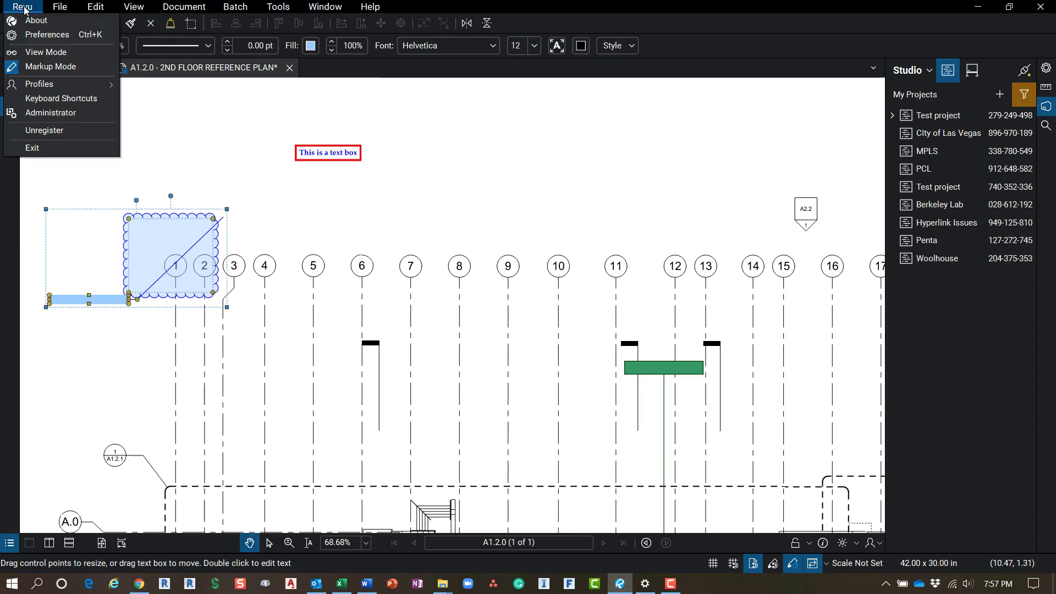
Review the Measure Dynamic Fill settings, including 40% Boundary Size, and close Preferences
left_click(40, 40)
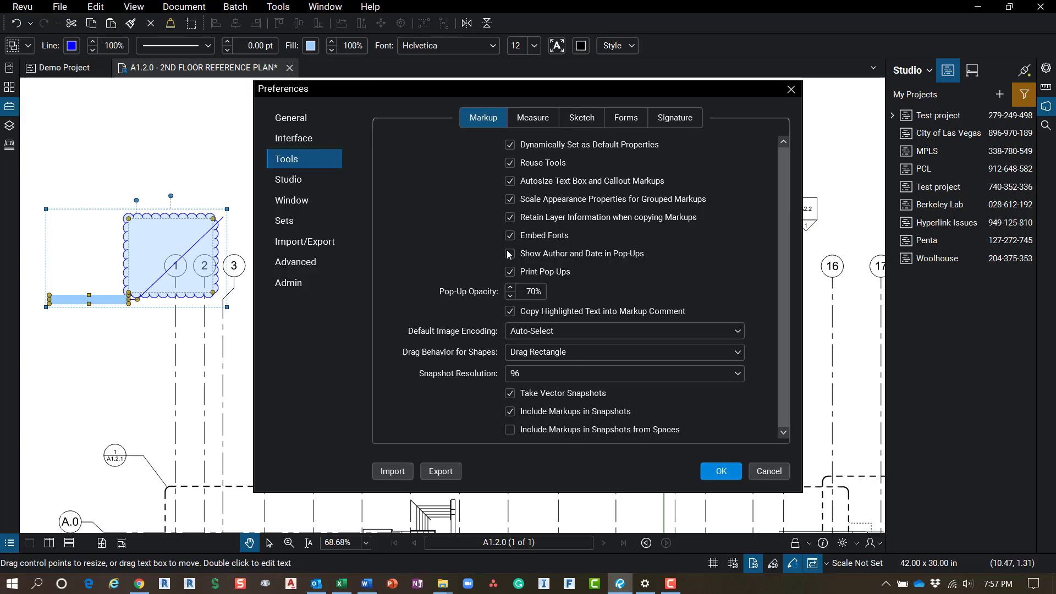
left_click(530, 120)
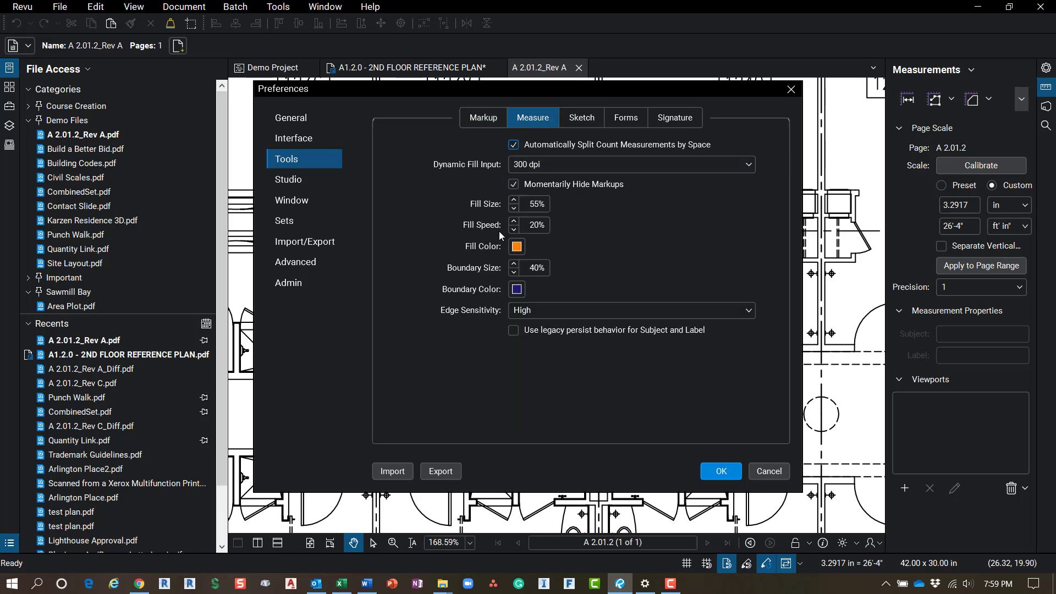
left_click(528, 272)
left_click(721, 471)
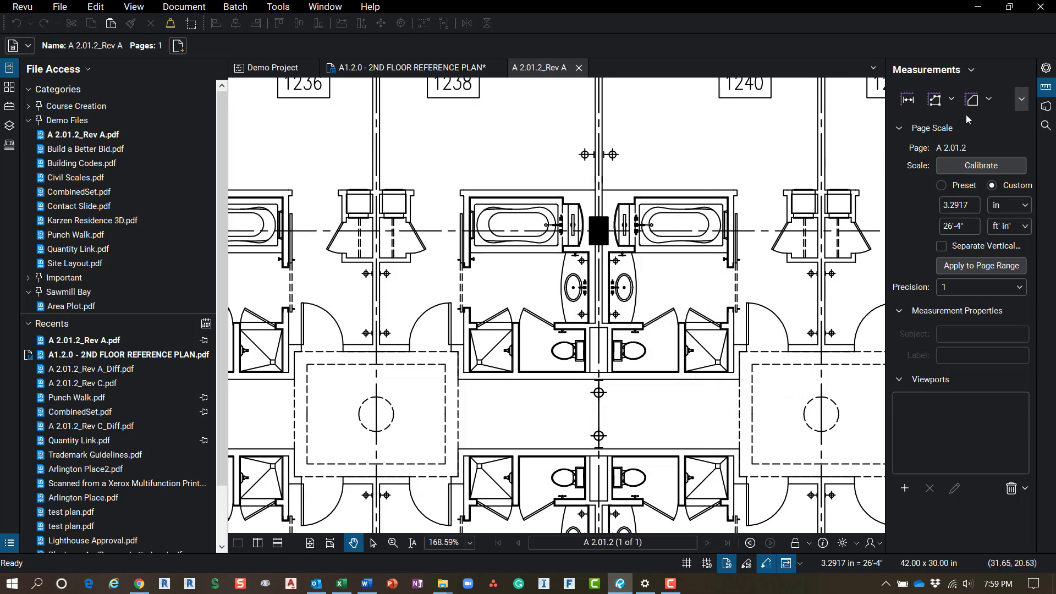
Draw a dynamic fill boundary line across the door opening, then reopen Preferences
left_click(1021, 101)
left_click(930, 148)
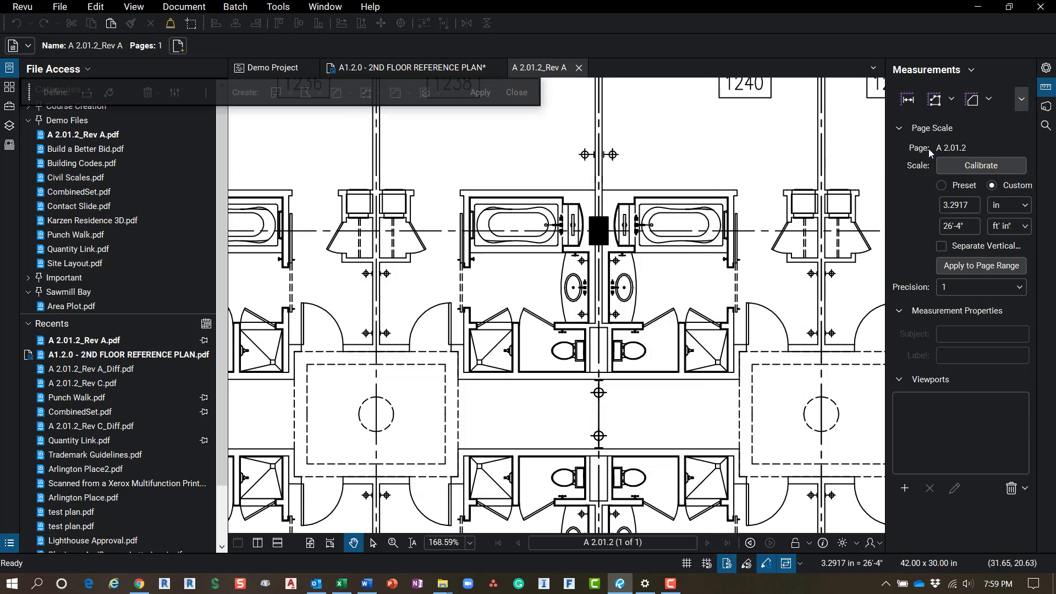
left_click_drag(31, 92, 305, 105)
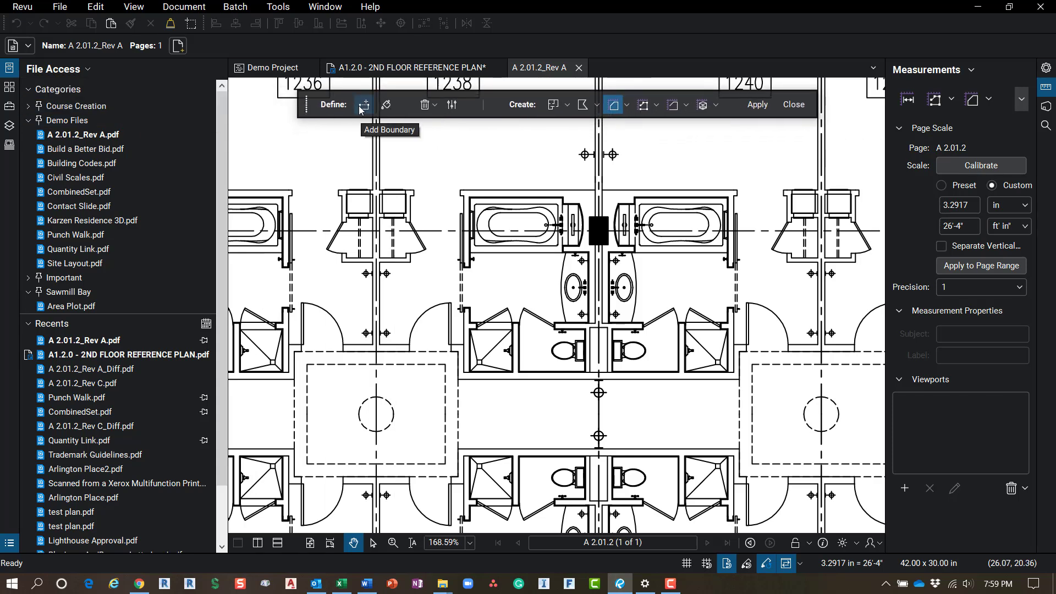
left_click(364, 106)
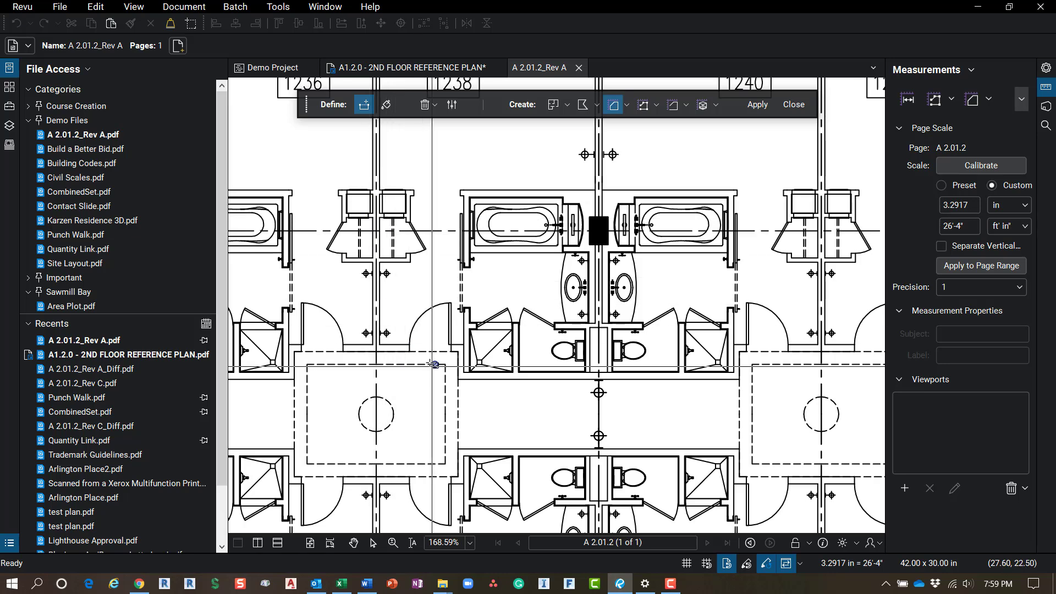
scroll(416, 347, "up", 4)
left_click(393, 366)
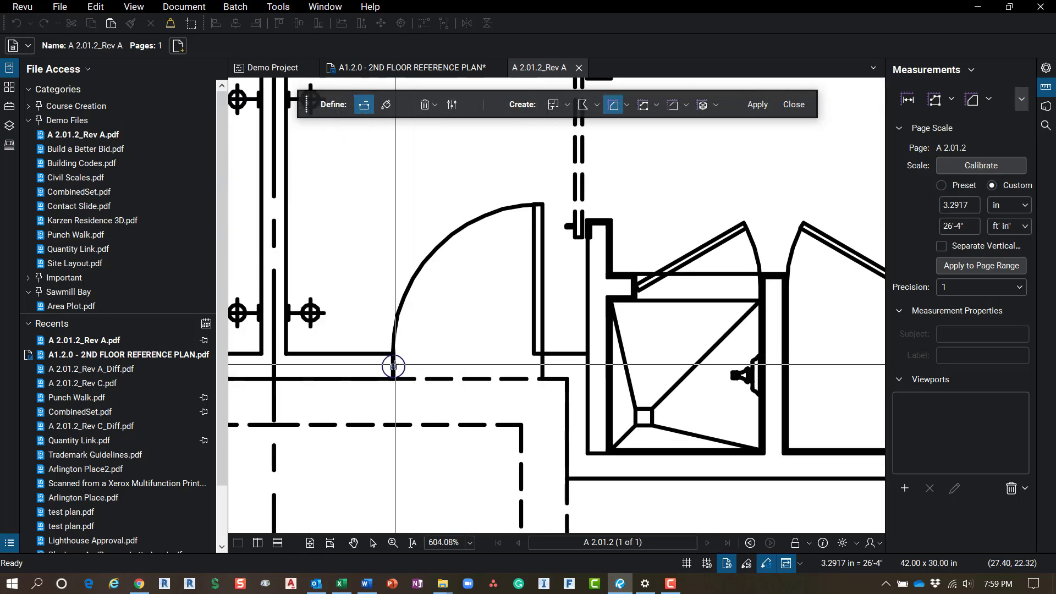
double_click(542, 367)
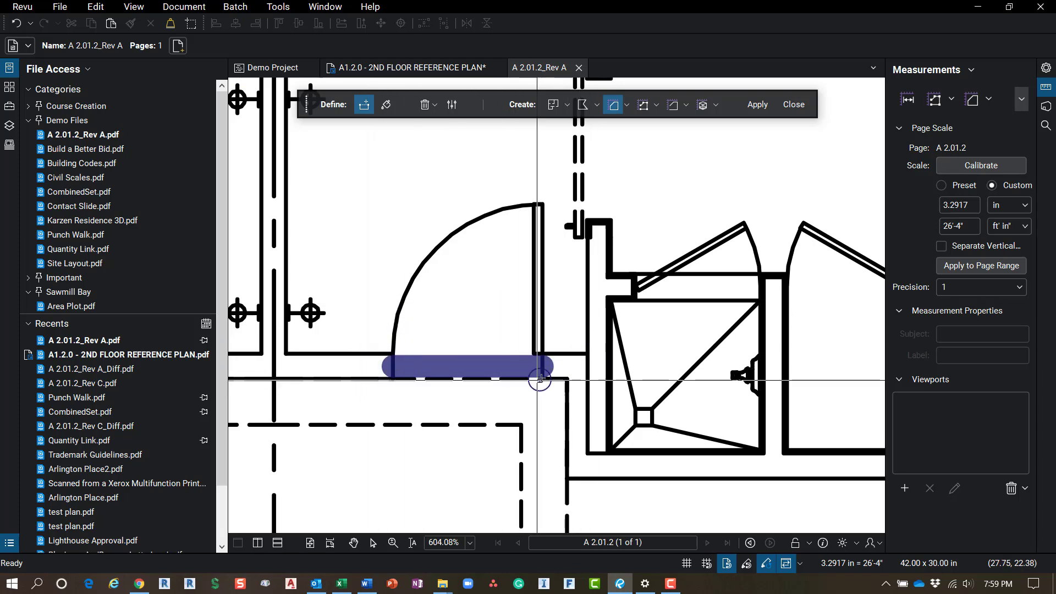
scroll(505, 378, "down", 2)
scroll(504, 378, "down", 3)
scroll(506, 363, "down", 1)
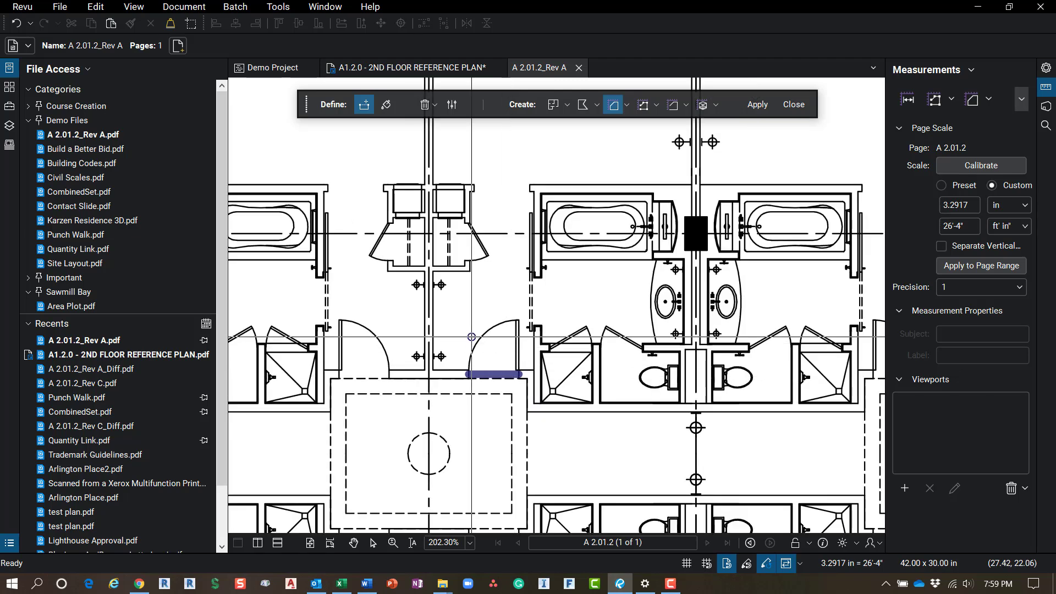
key("Escape")
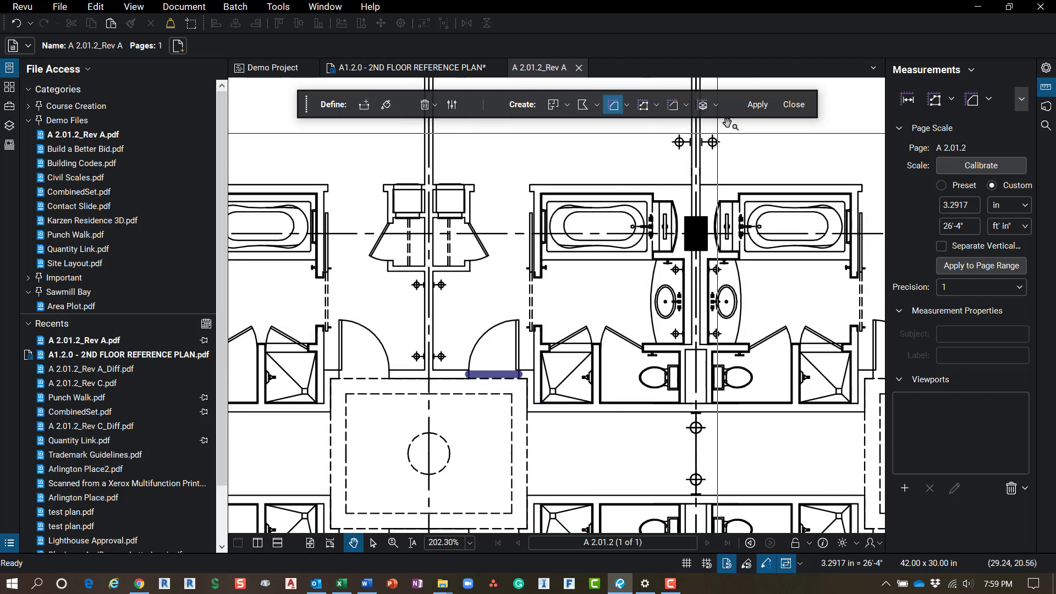
left_click(797, 108)
left_click(22, 7)
left_click(41, 31)
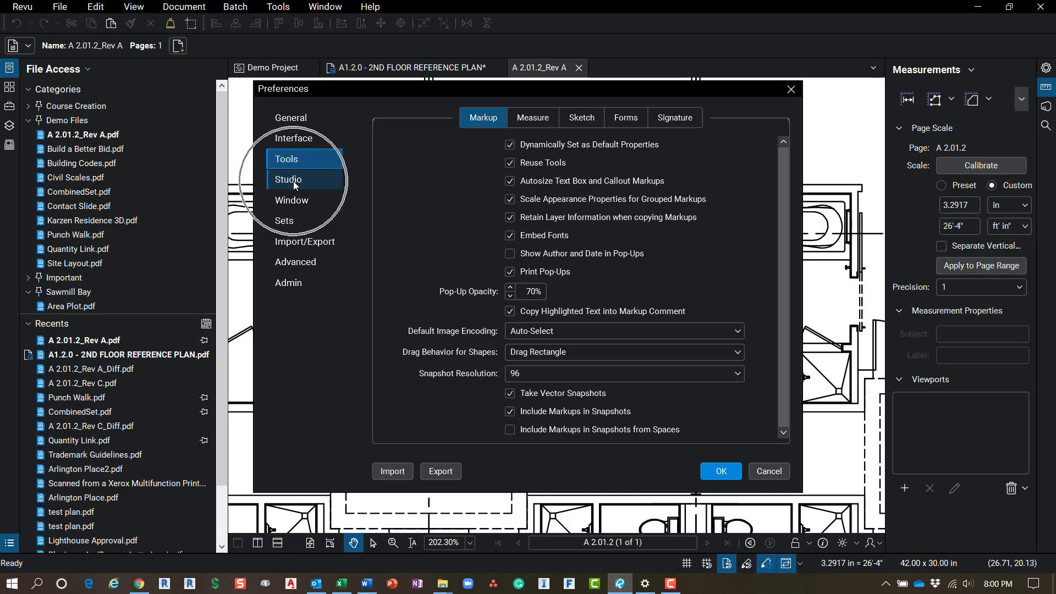
Show the Studio preferences, including the option to check out files on open
left_click(293, 181)
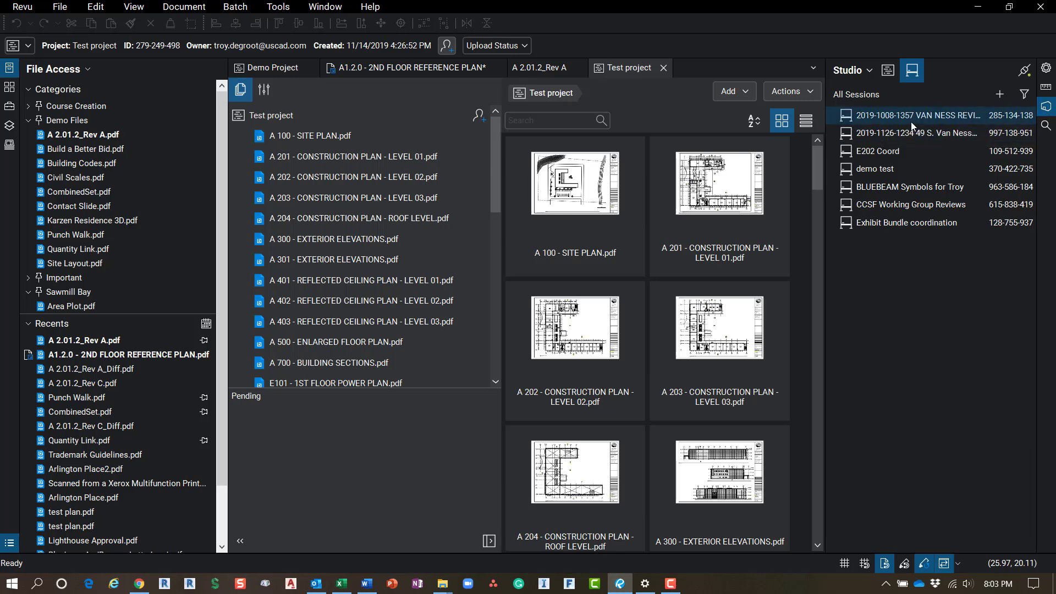
Join the Van Ness review Studio Session to view its attendees
double_click(896, 118)
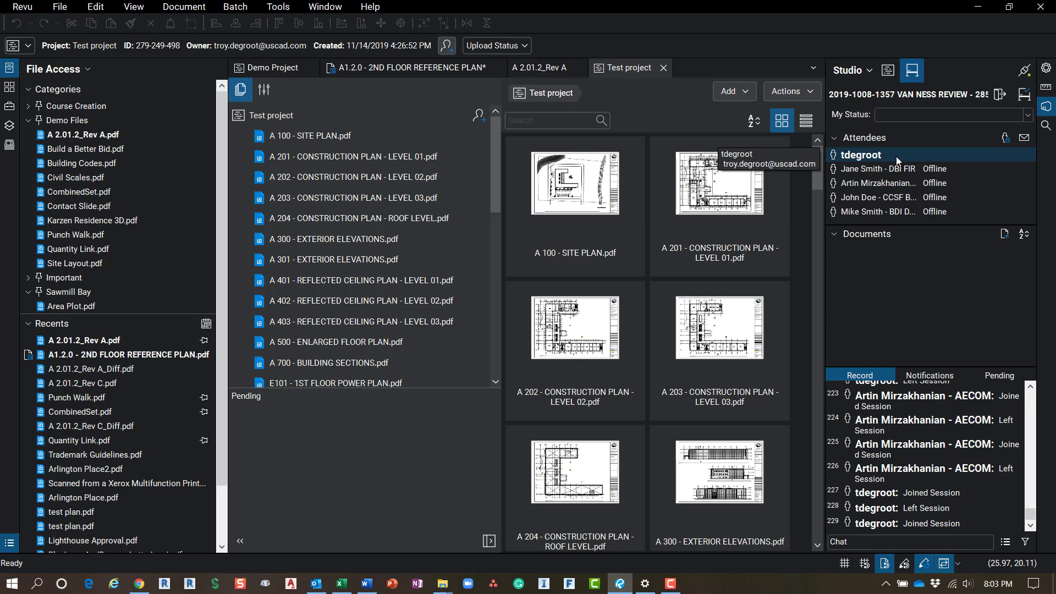
left_click(22, 7)
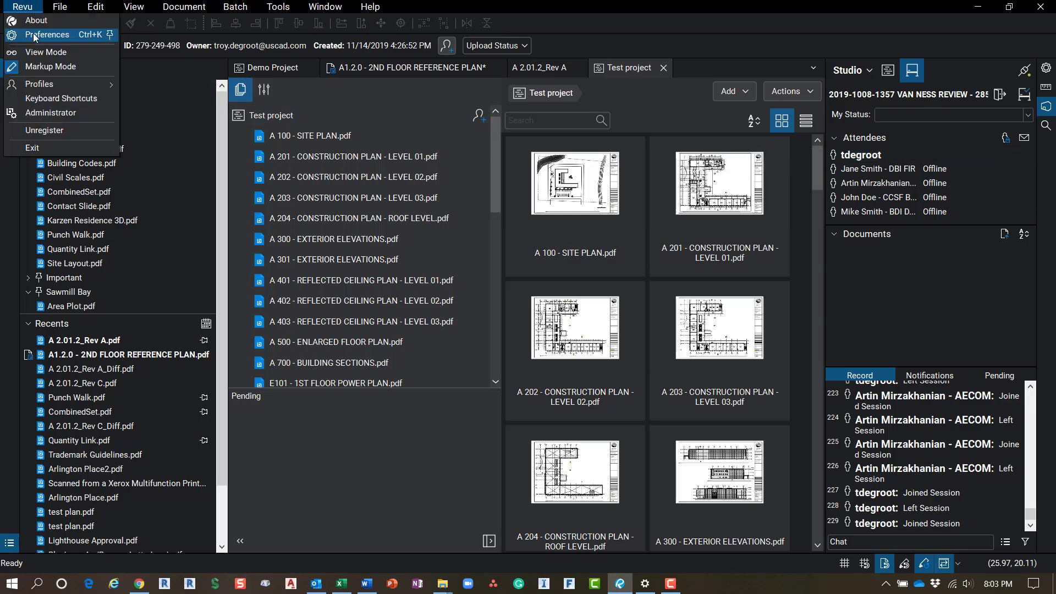
left_click(40, 38)
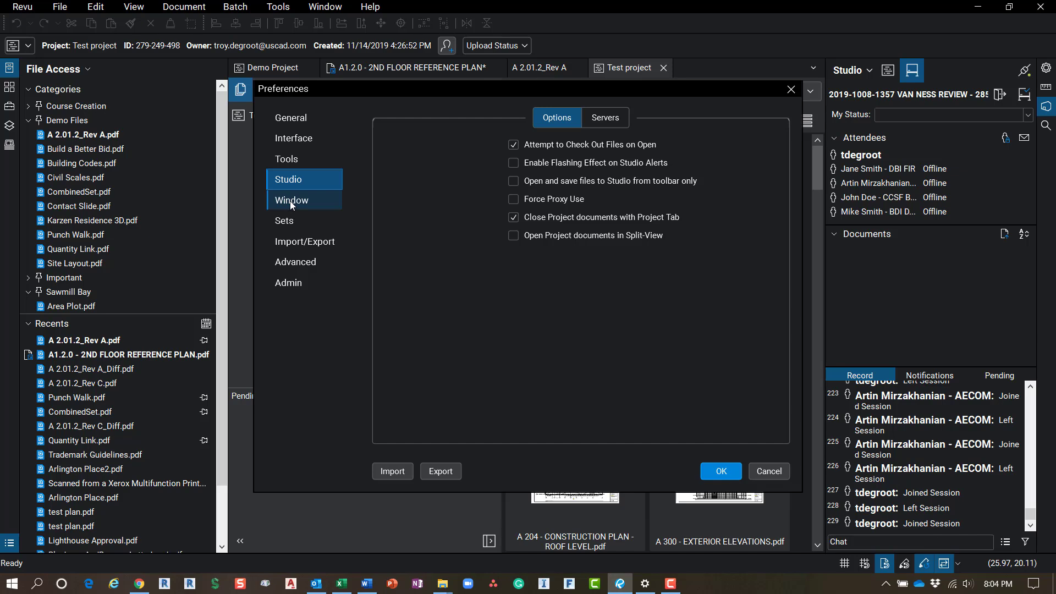
left_click(297, 207)
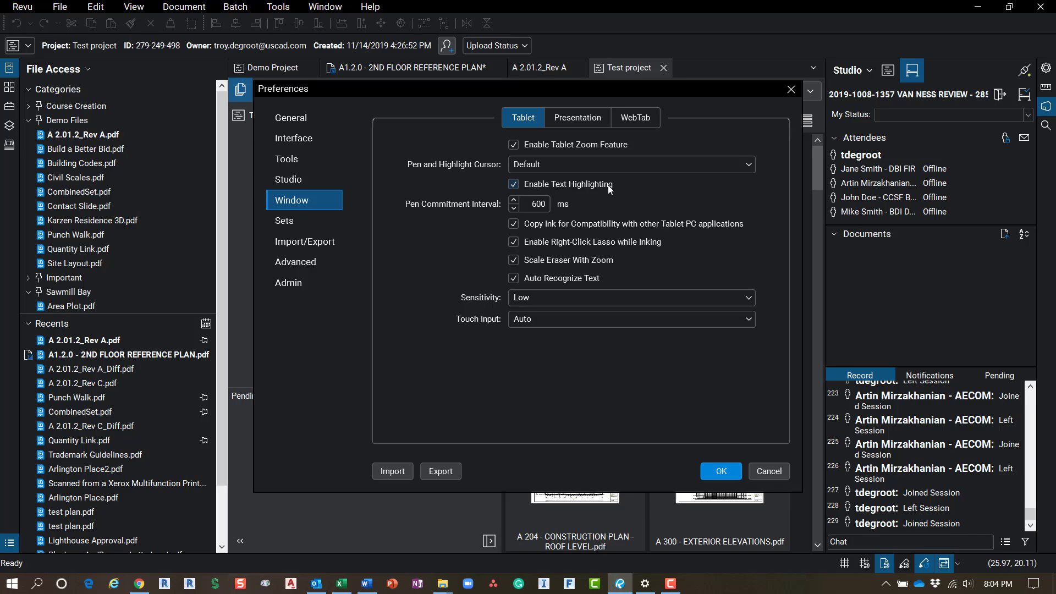
left_click(717, 473)
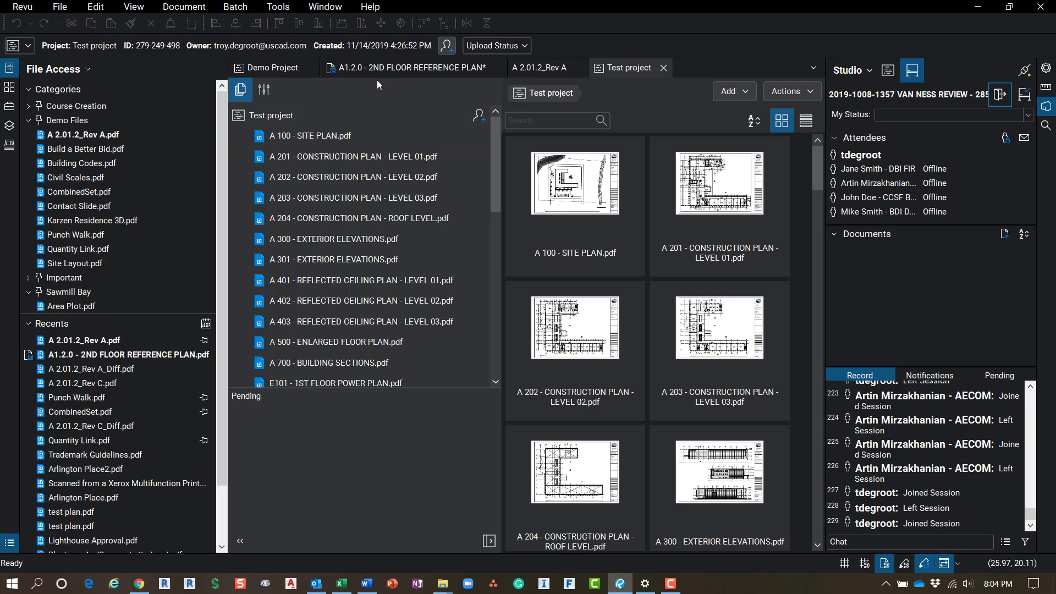
Highlight DEPARTURE on the 2nd floor plan and select it in the Markups List
left_click(539, 68)
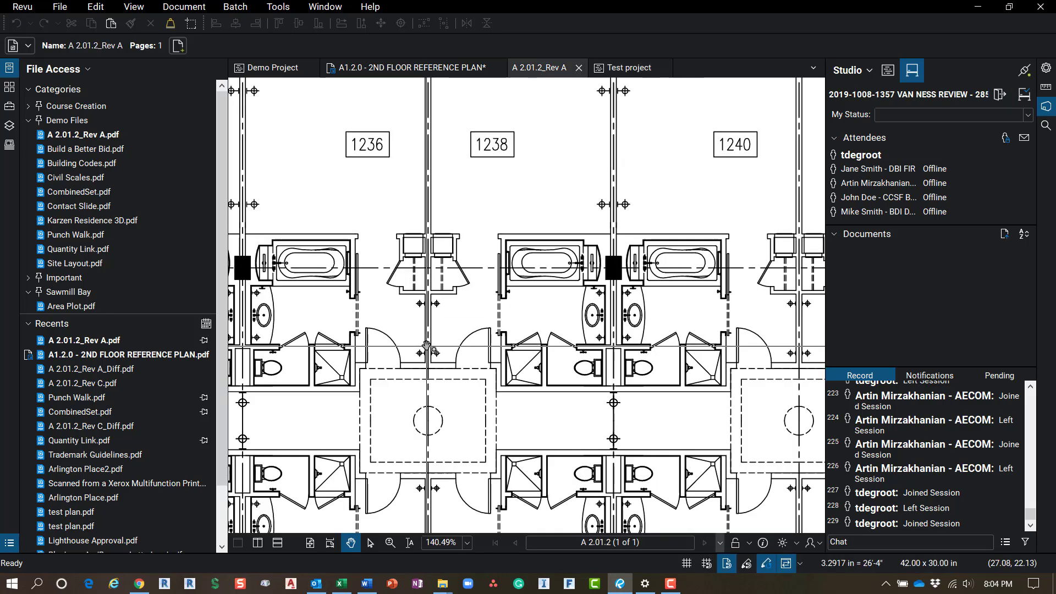
scroll(427, 347, "down", 1)
left_click(400, 68)
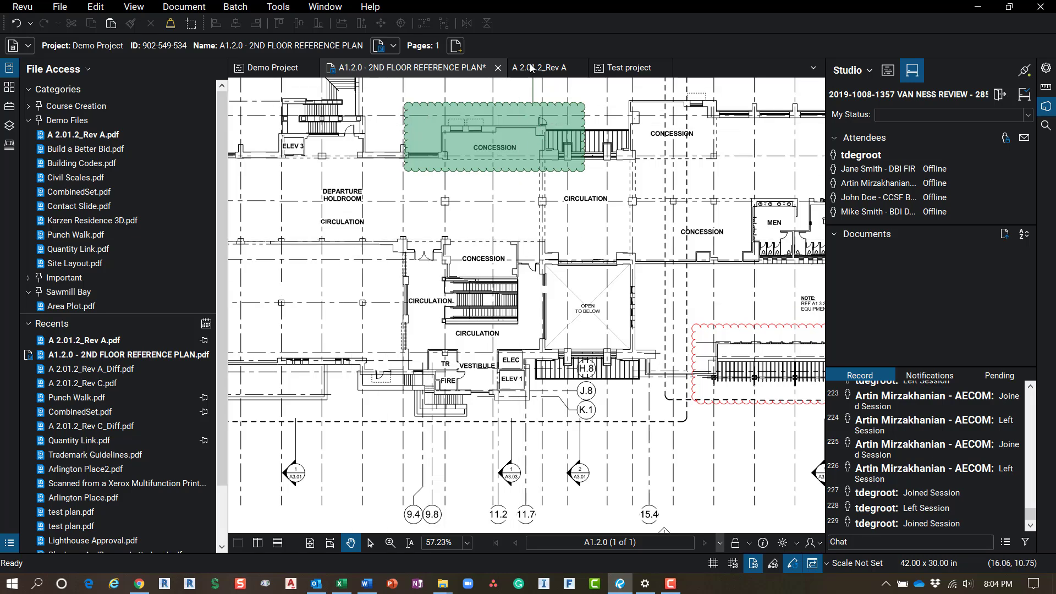
scroll(313, 183, "up", 2)
scroll(313, 182, "up", 1)
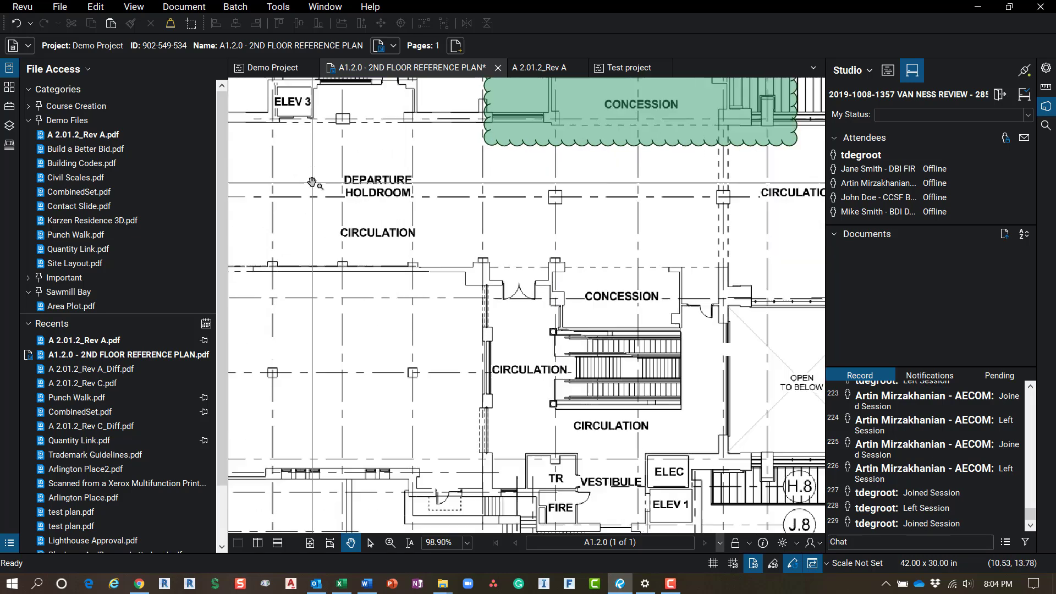
scroll(313, 182, "up", 3)
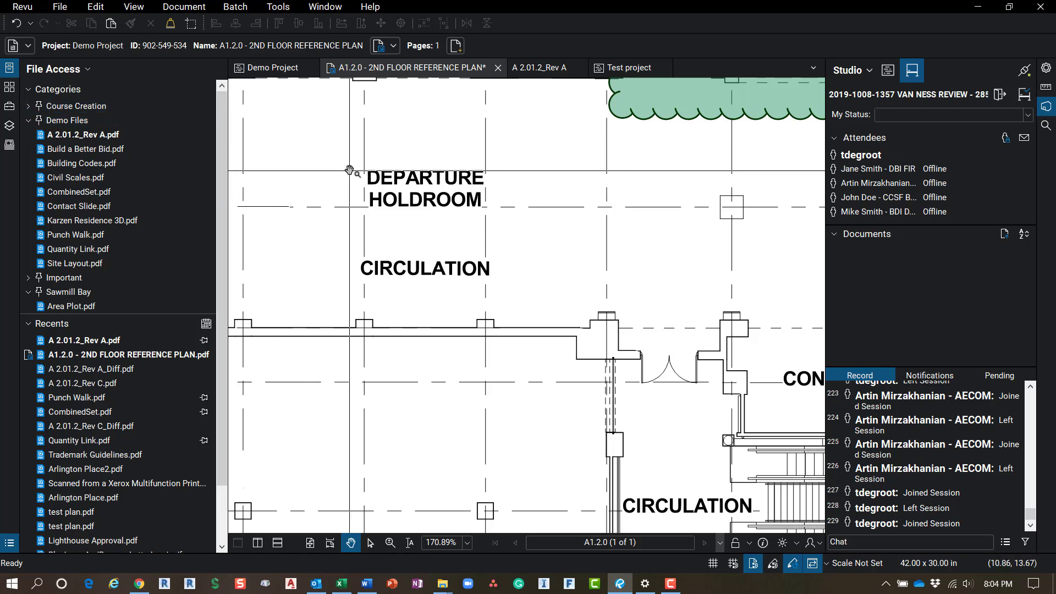
key("shift+h")
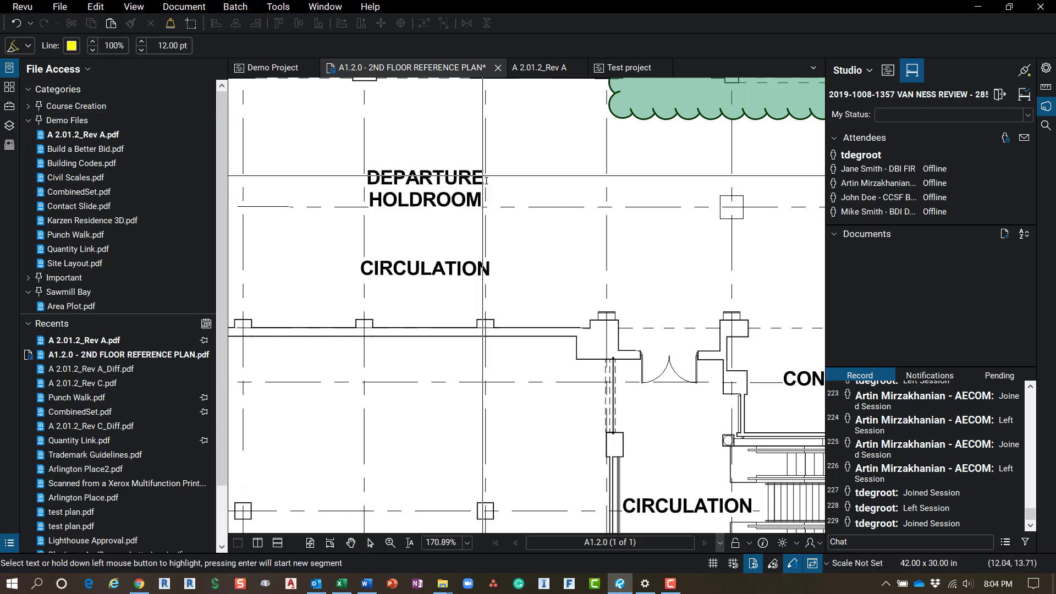
left_click_drag(486, 178, 366, 178)
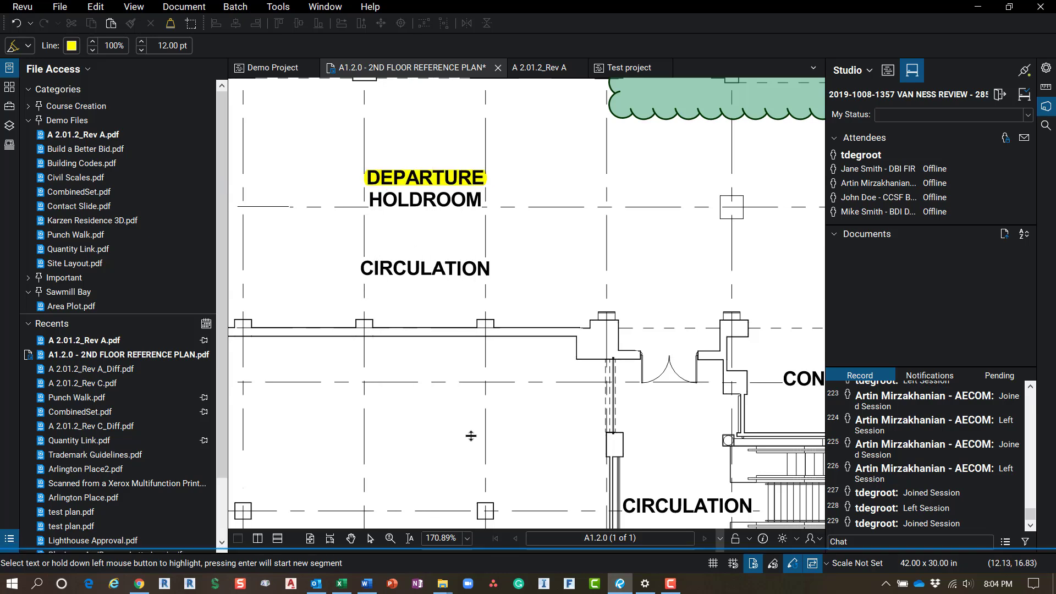
left_click_drag(474, 550, 480, 357)
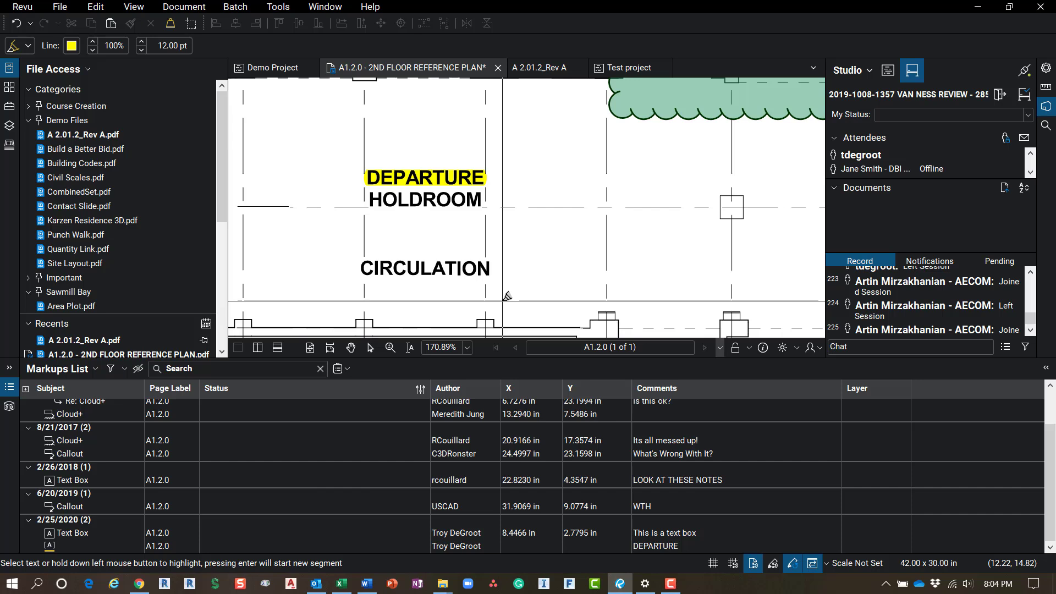
key("Escape")
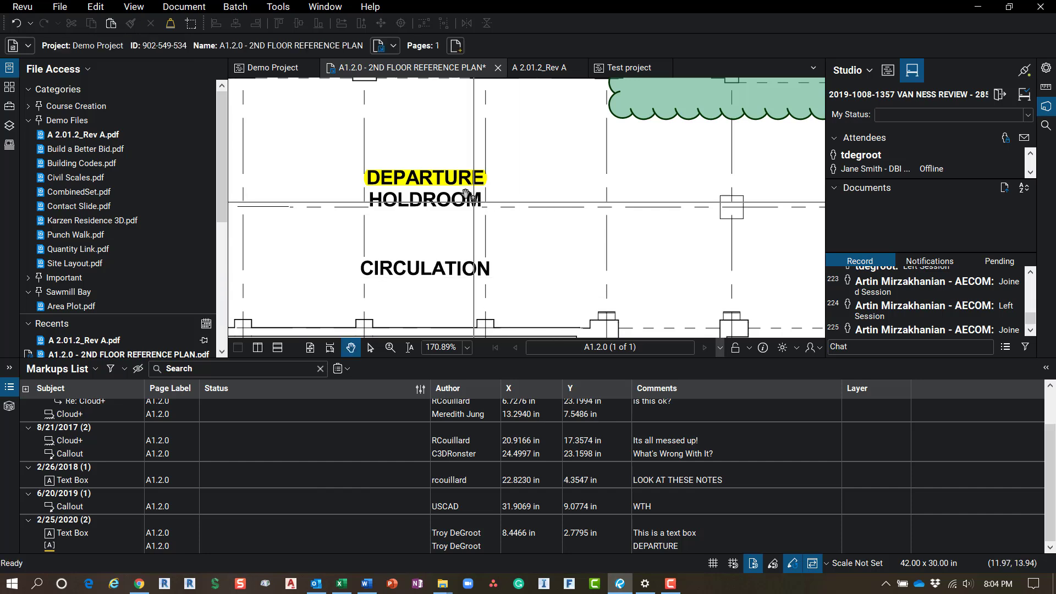
left_click(458, 180)
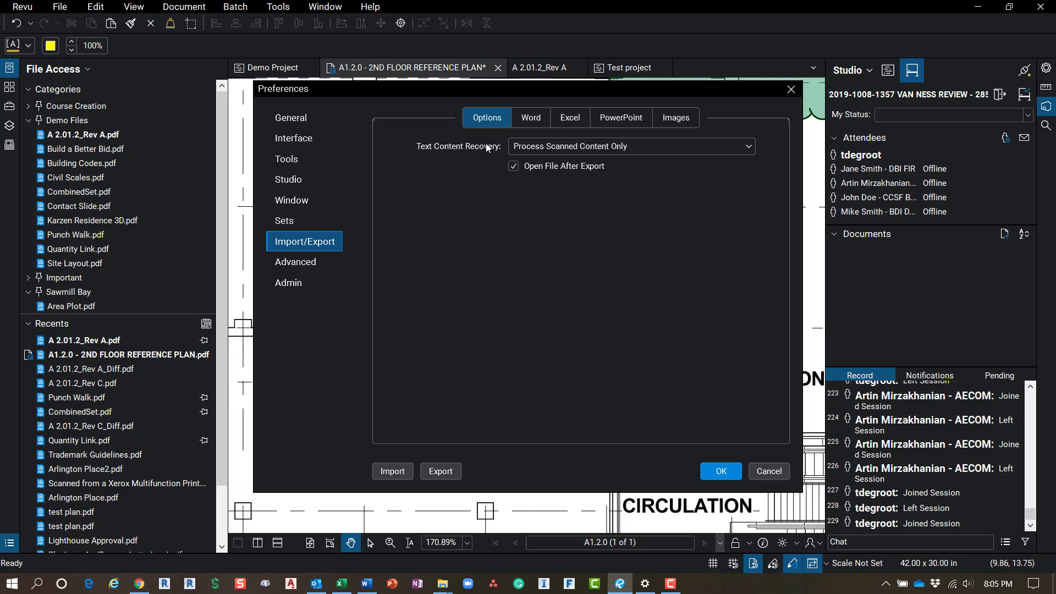
left_click(535, 122)
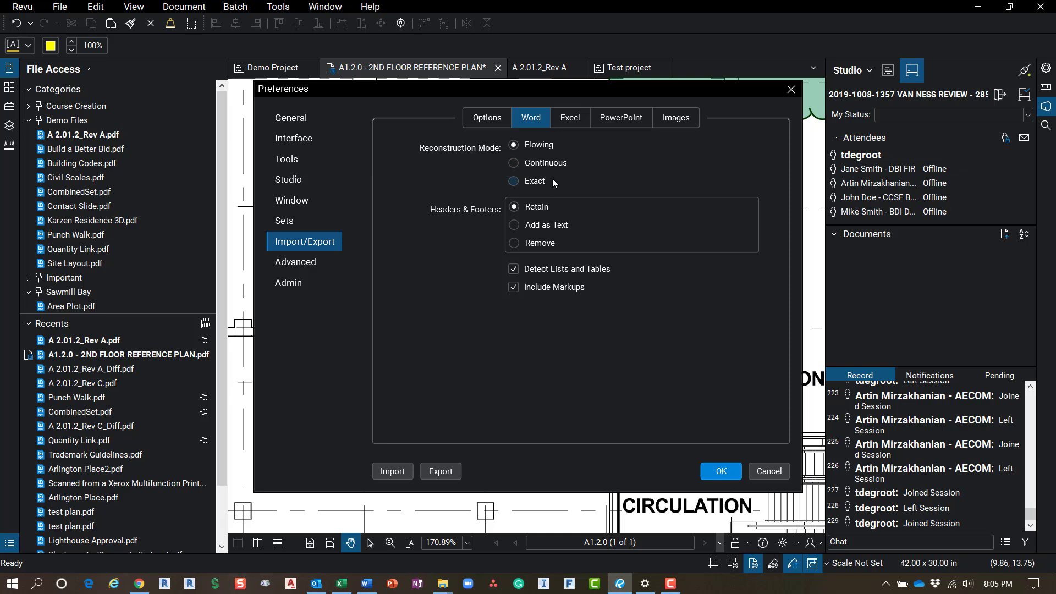
left_click(572, 119)
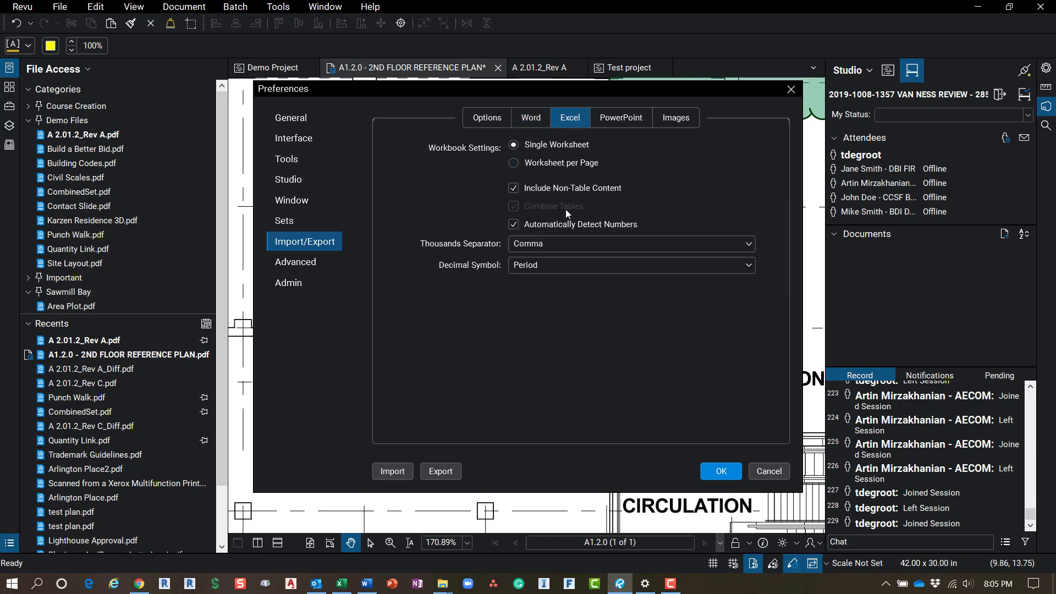
left_click(612, 122)
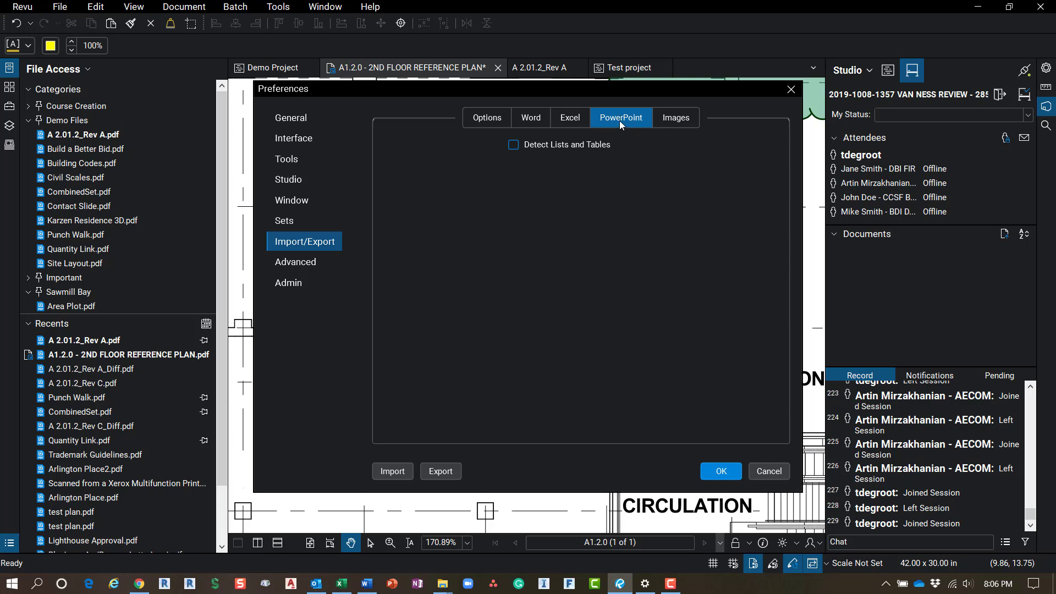
left_click(306, 243)
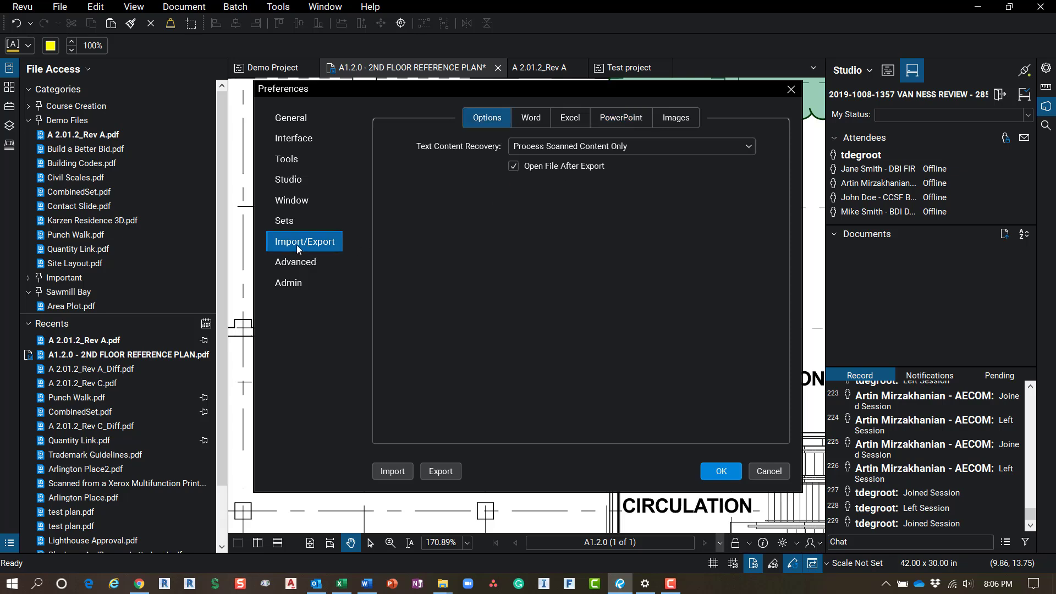
Show the Admin preferences and confirm Windows opens .pdf files with Bluebeam Revu by default
left_click(292, 285)
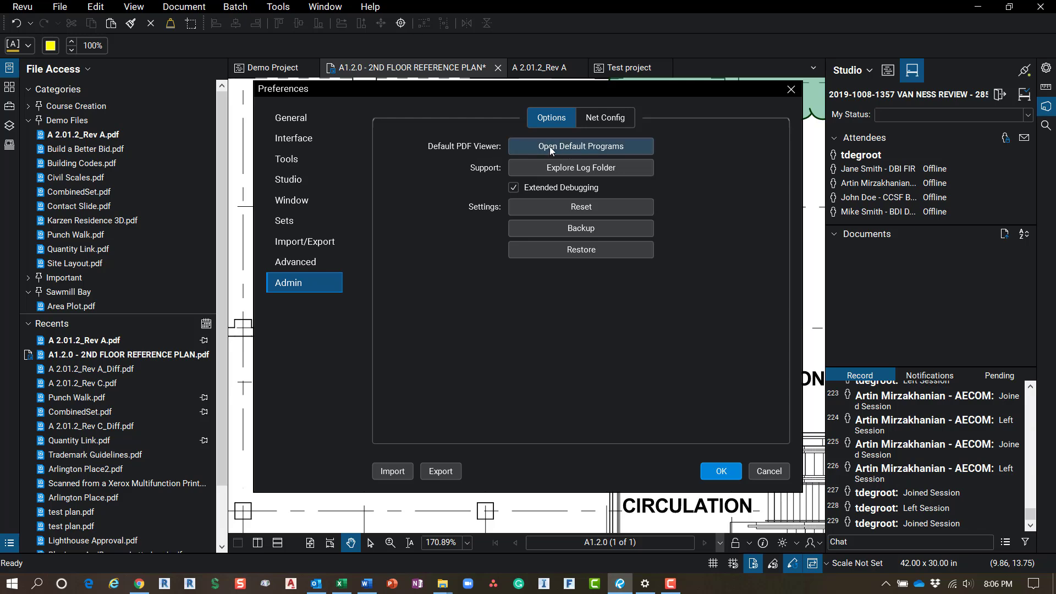
left_click(573, 147)
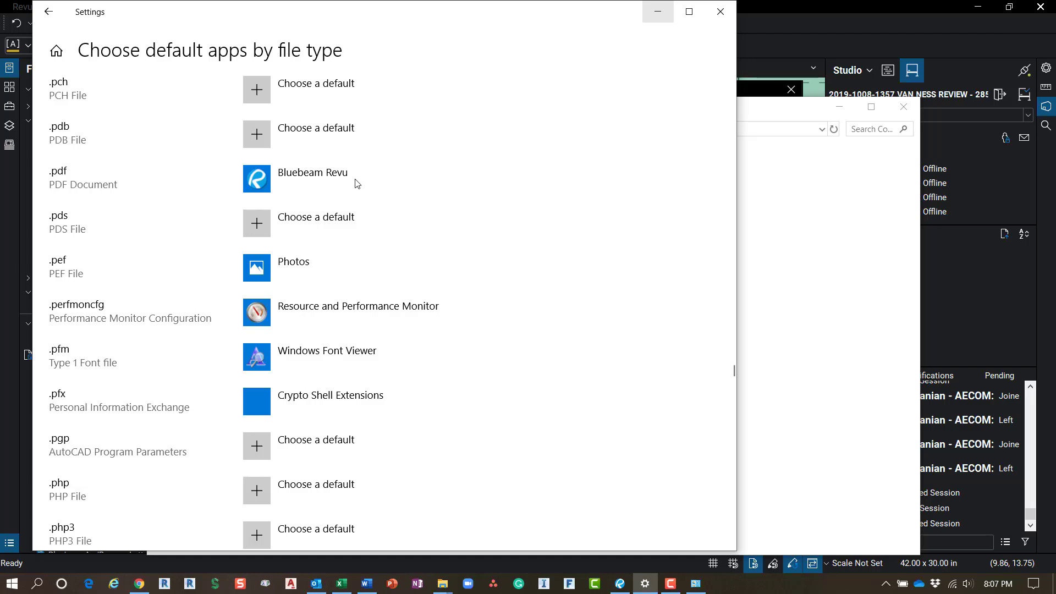
left_click(656, 14)
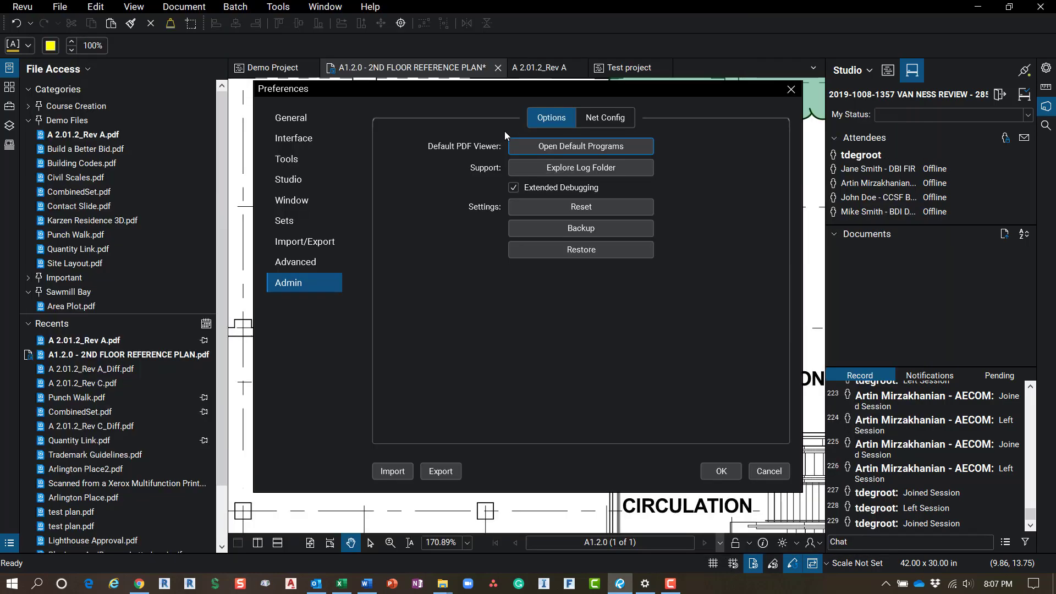
Review the Stamps and Email Templates folder paths on the Admin Net Config tab
left_click(604, 120)
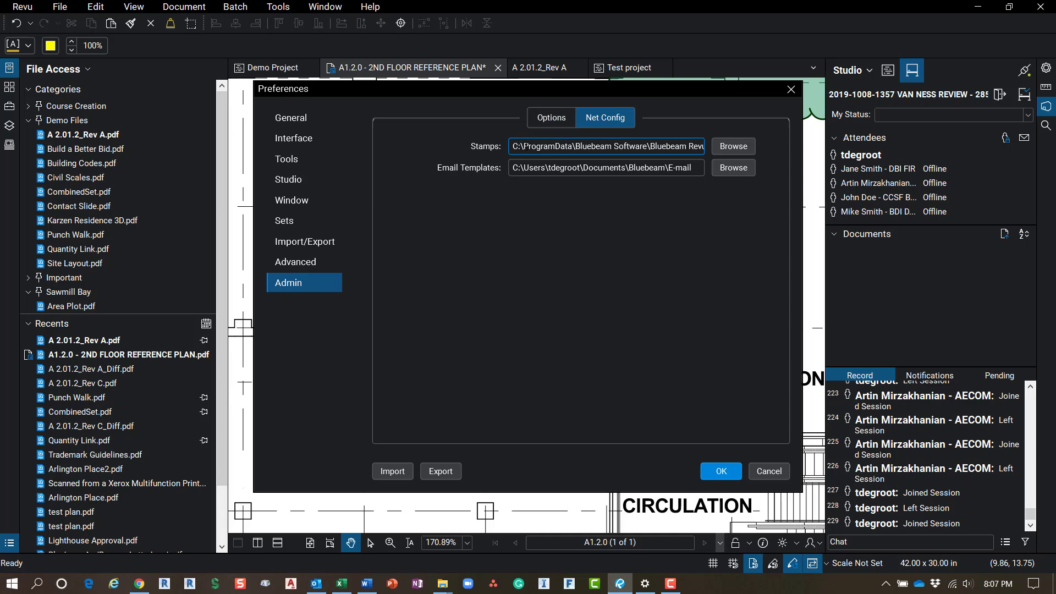
left_click_drag(513, 147, 705, 150)
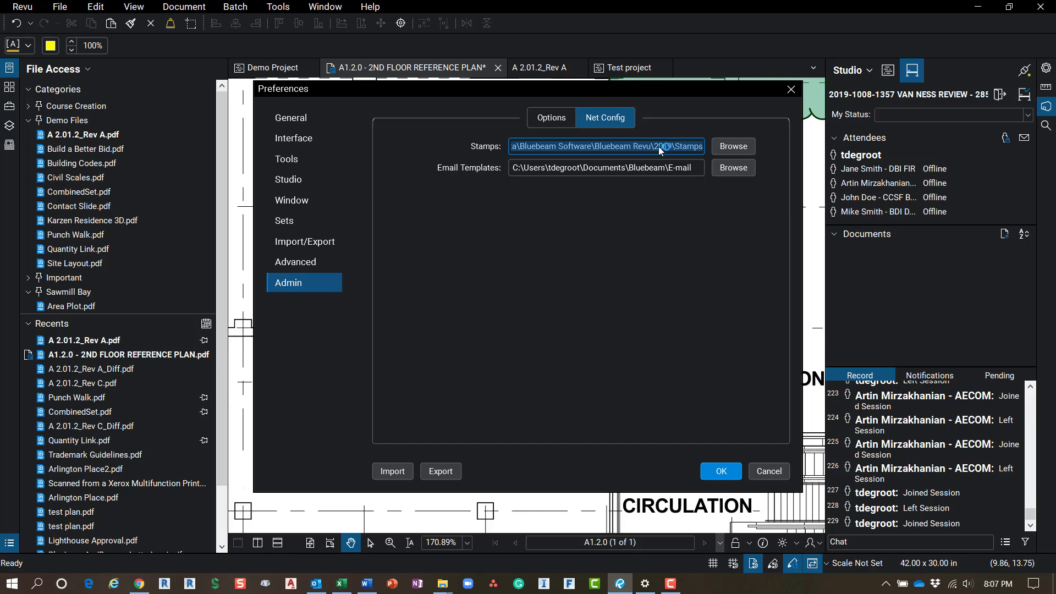
left_click(517, 147)
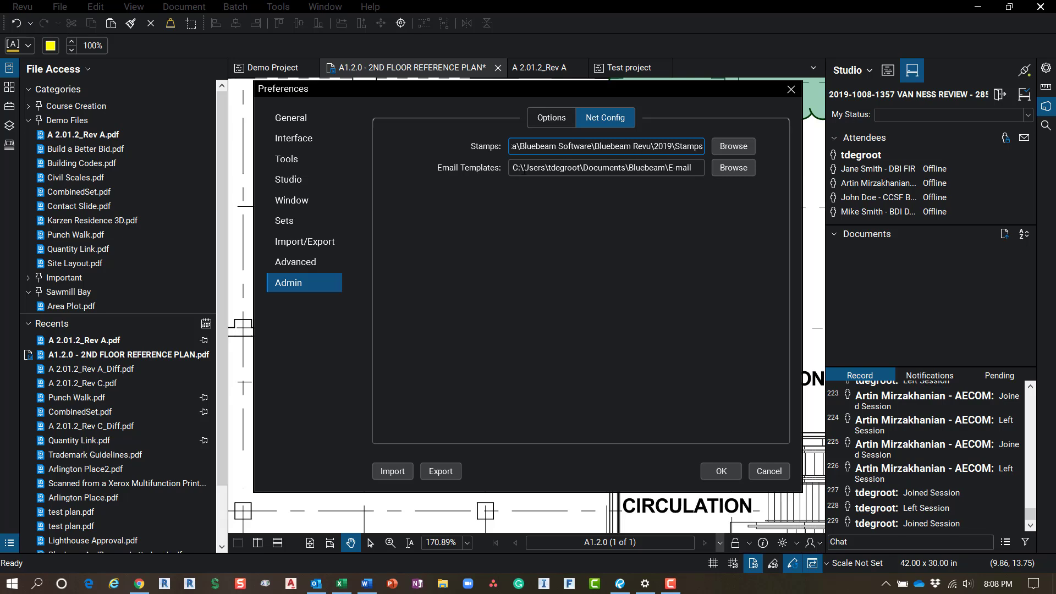
left_click(514, 171)
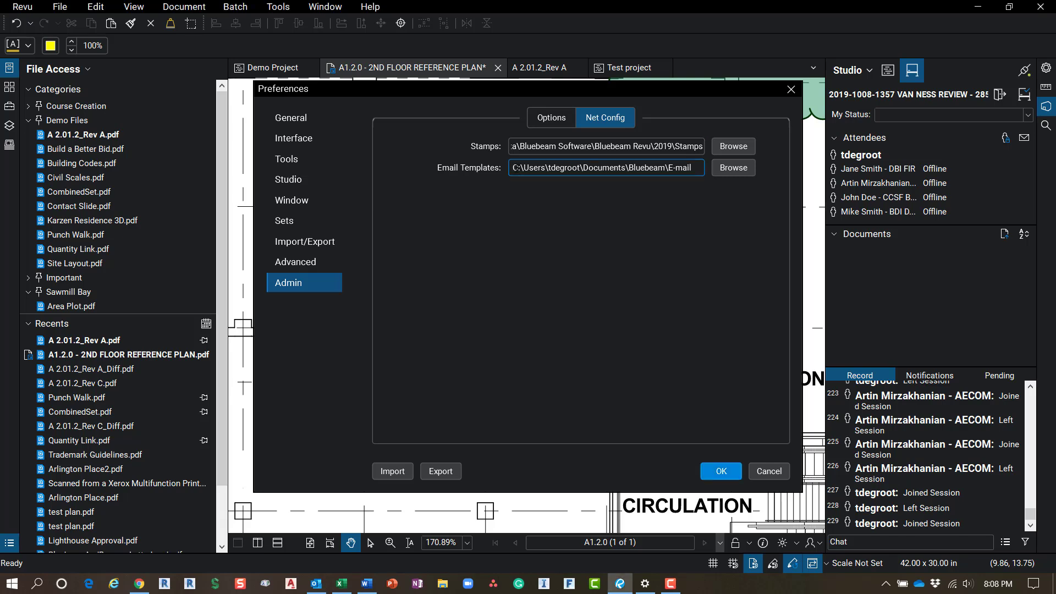
left_click_drag(515, 168, 595, 178)
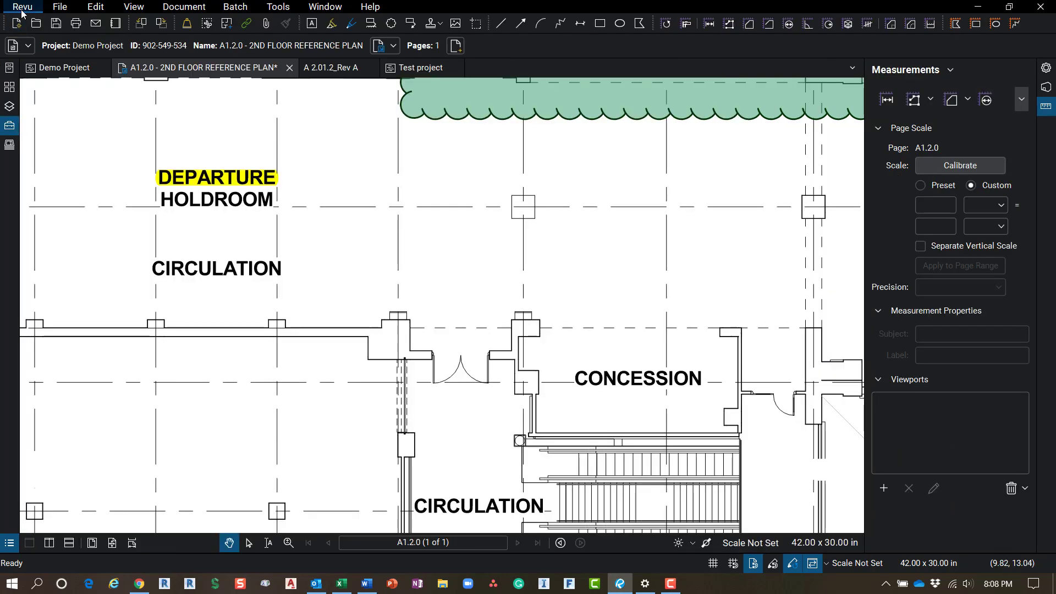
left_click(22, 7)
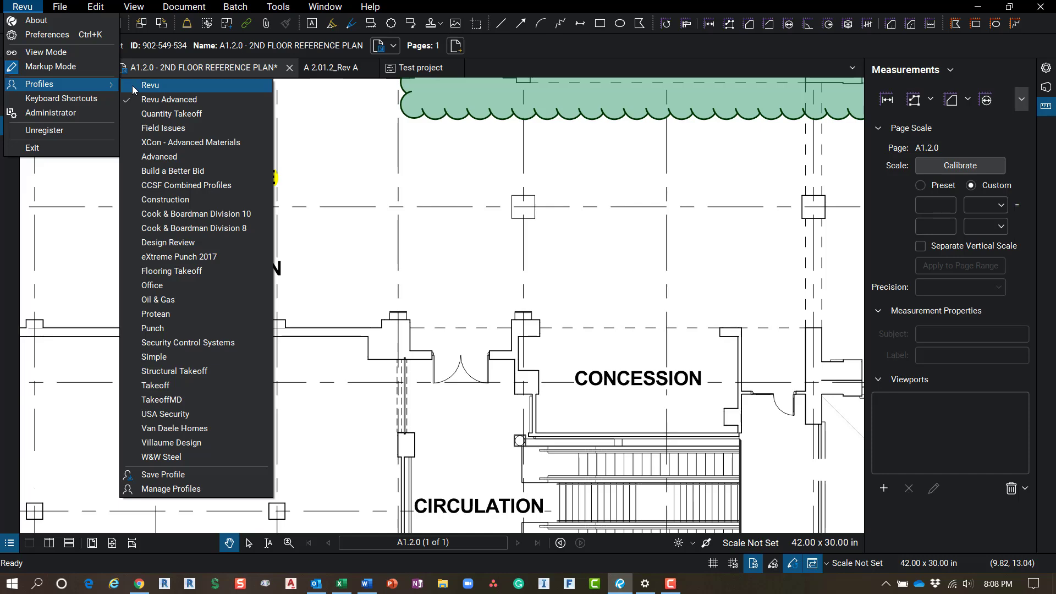
mouse_move(39, 84)
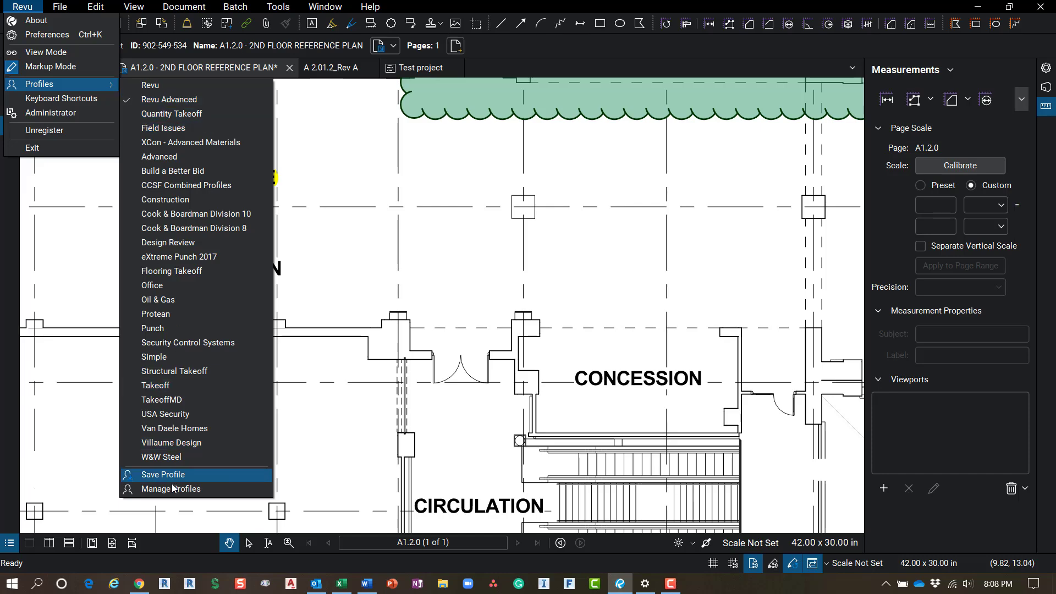
left_click(149, 494)
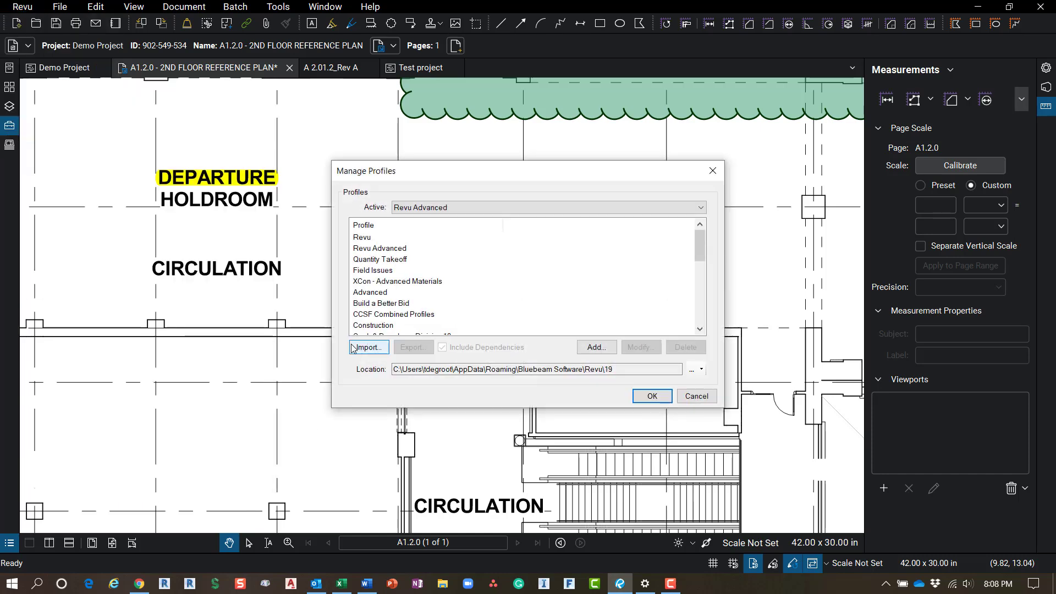
left_click_drag(639, 368, 374, 369)
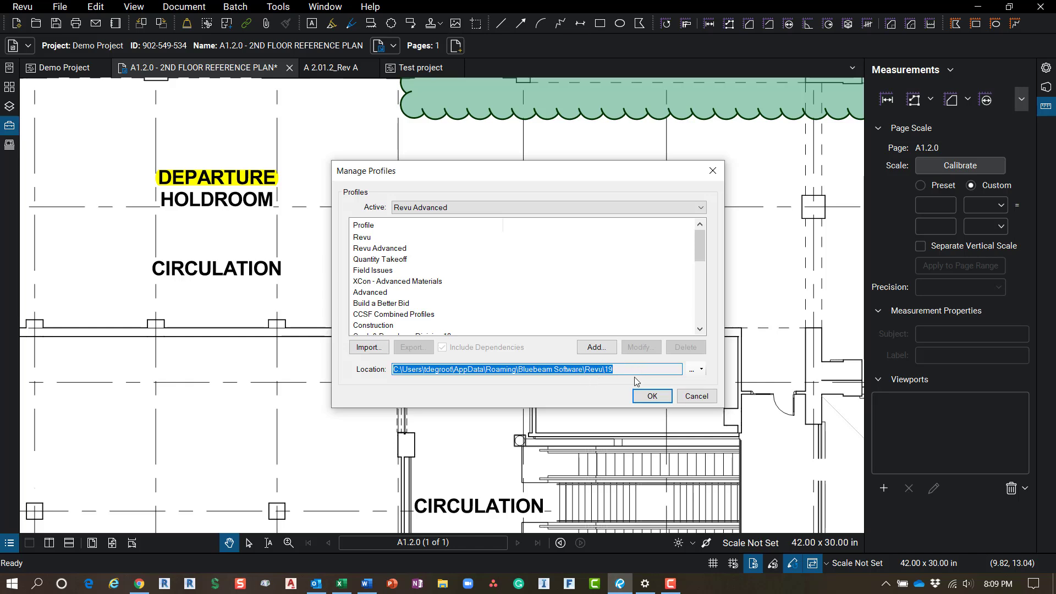
left_click(652, 396)
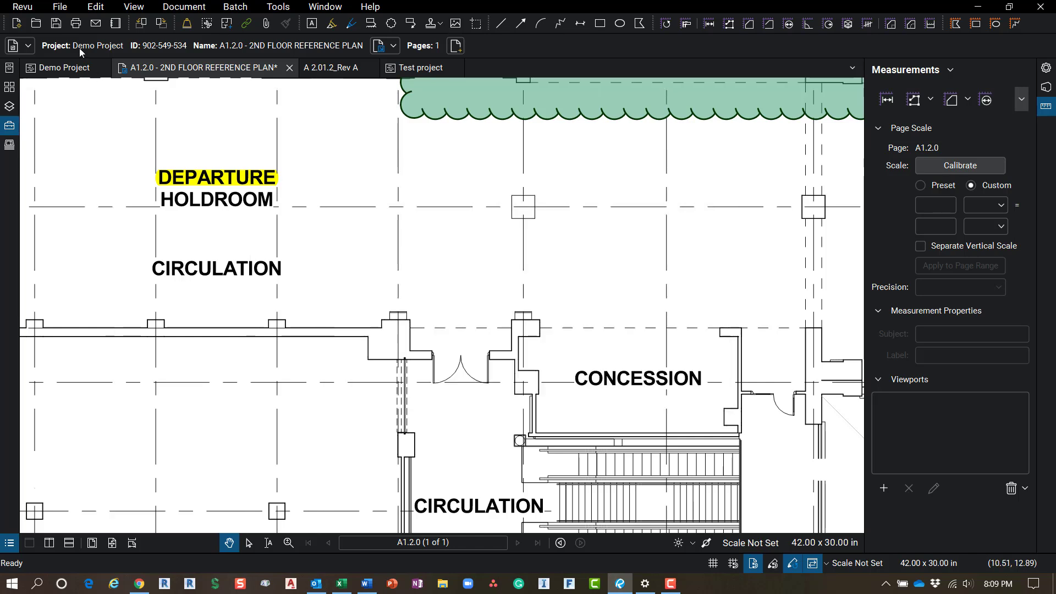
Back up all settings from Admin preferences to a Revu Settings Backup zip, then close Preferences
left_click(22, 9)
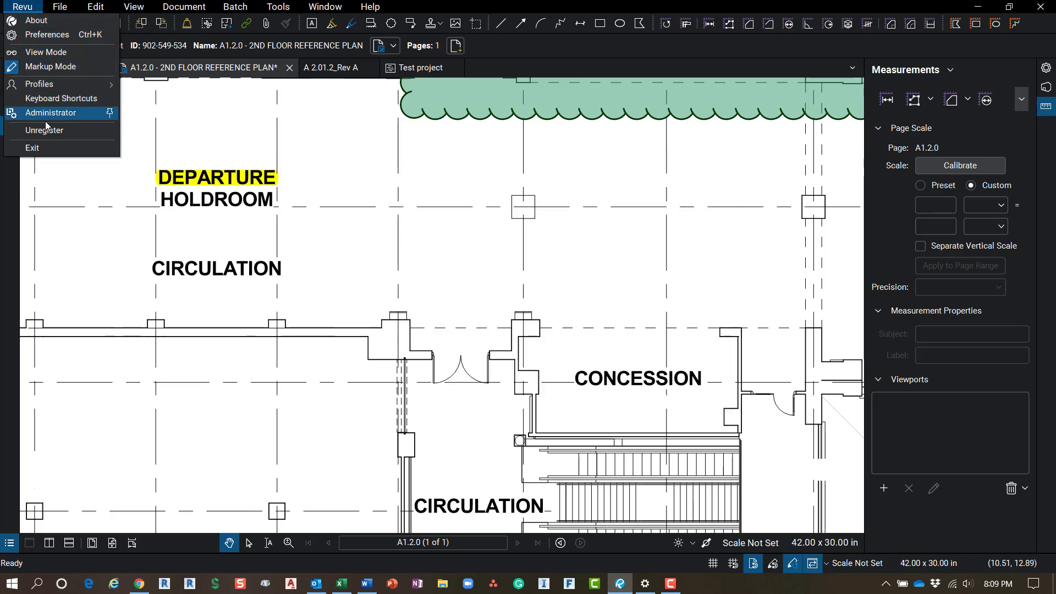
left_click(44, 35)
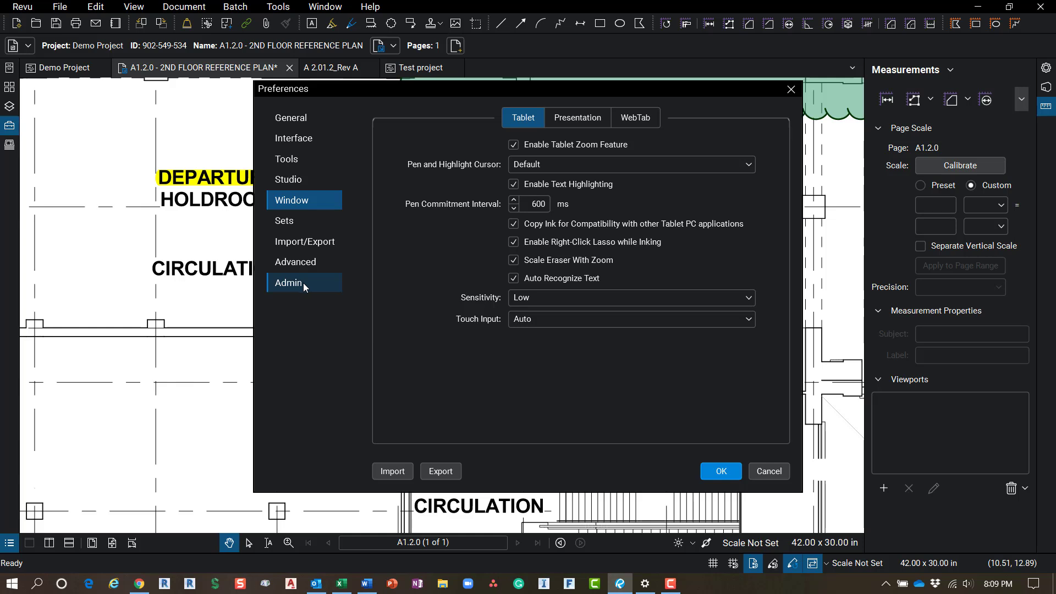
left_click(301, 284)
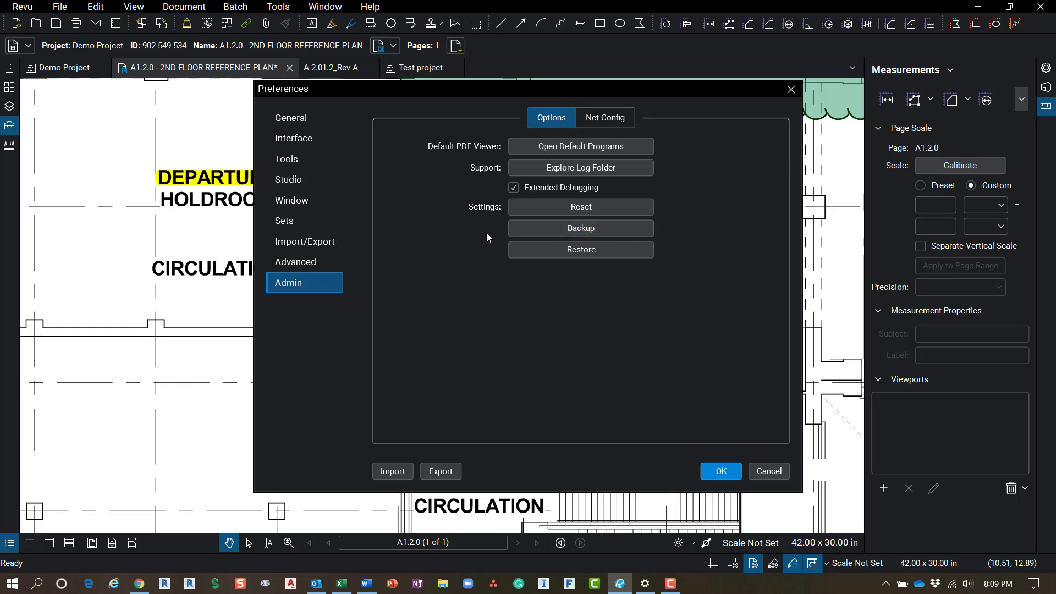
left_click(593, 230)
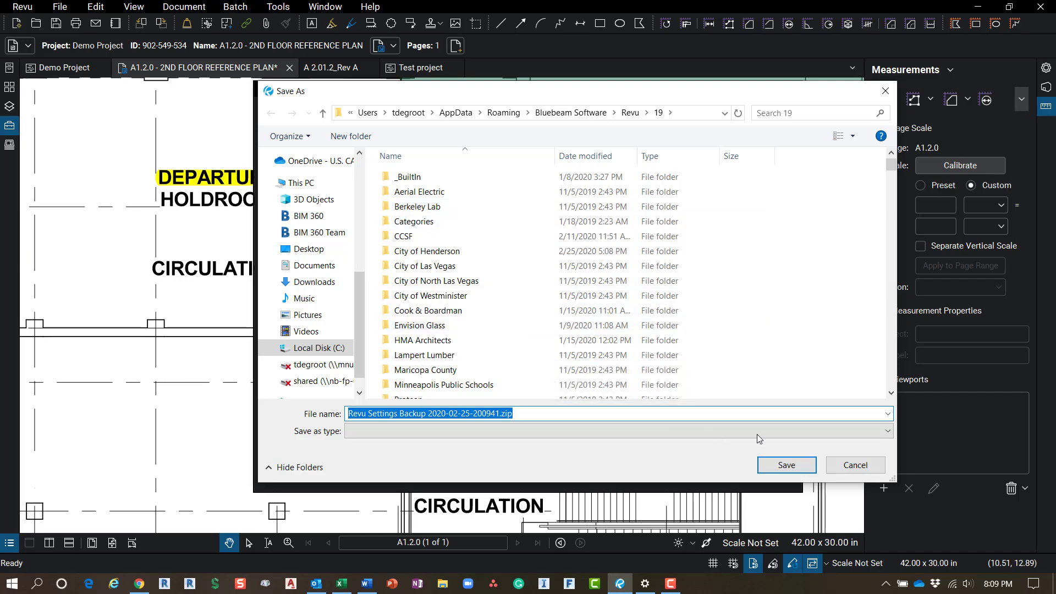
left_click(855, 465)
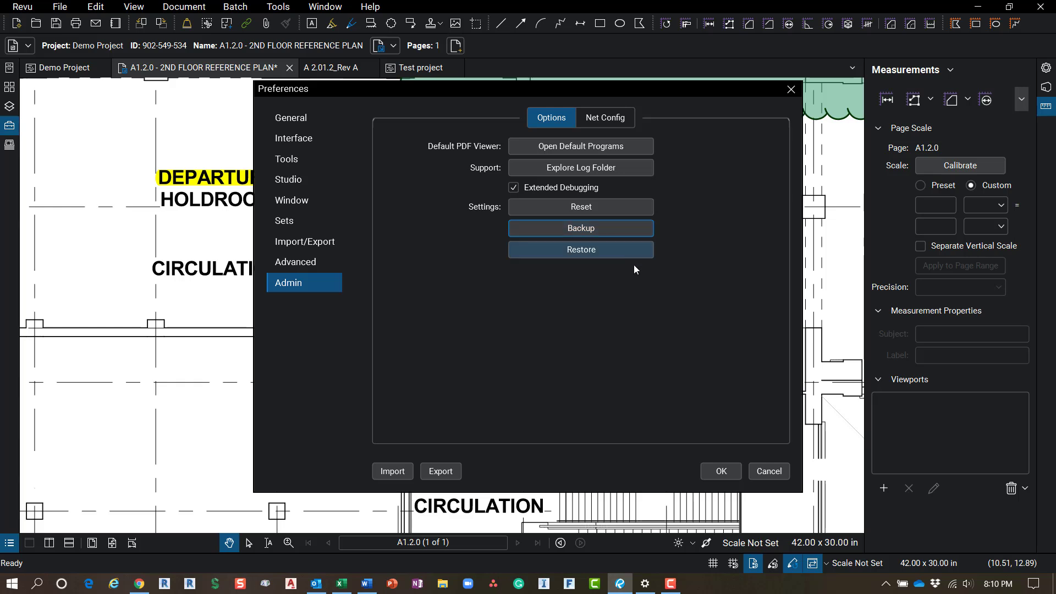
left_click(766, 477)
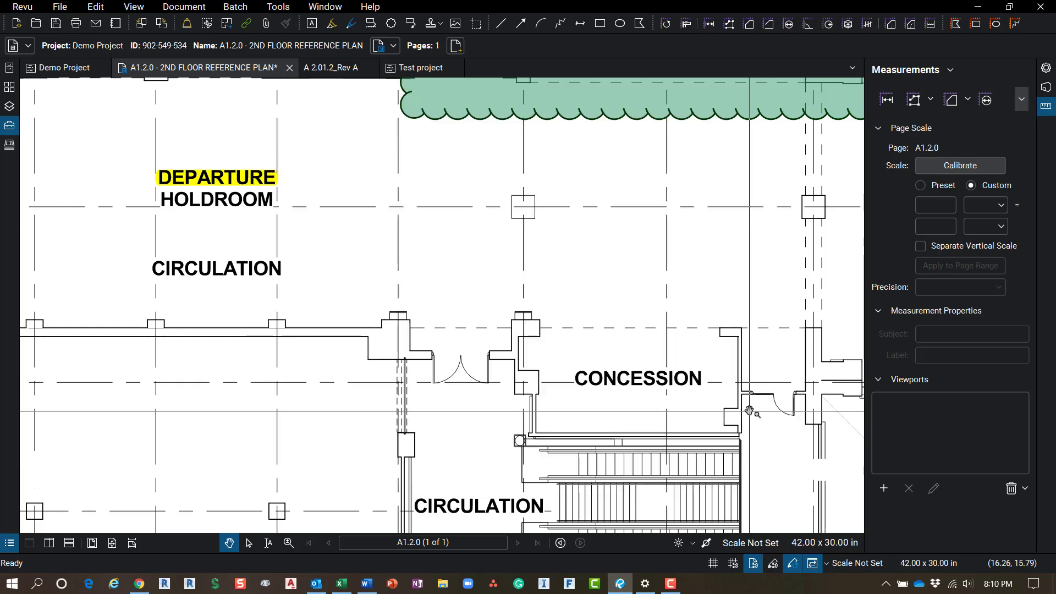